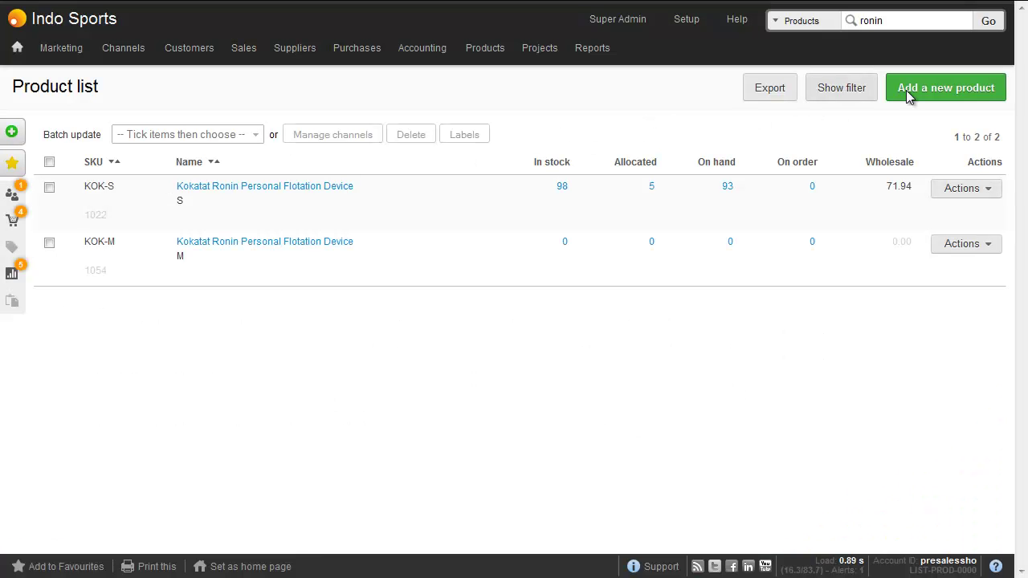
# Create the 'Bic paddle' item with product type Paddles, brand Bic, category Paddles and SKU PADDLE01
pyautogui.click(923, 90)
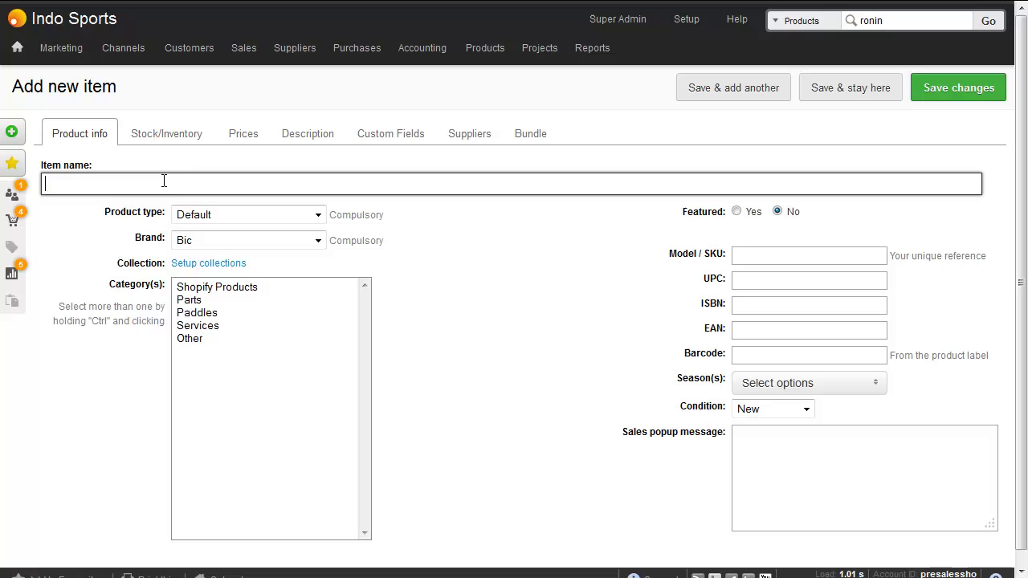
pyautogui.write('Bic paddle')
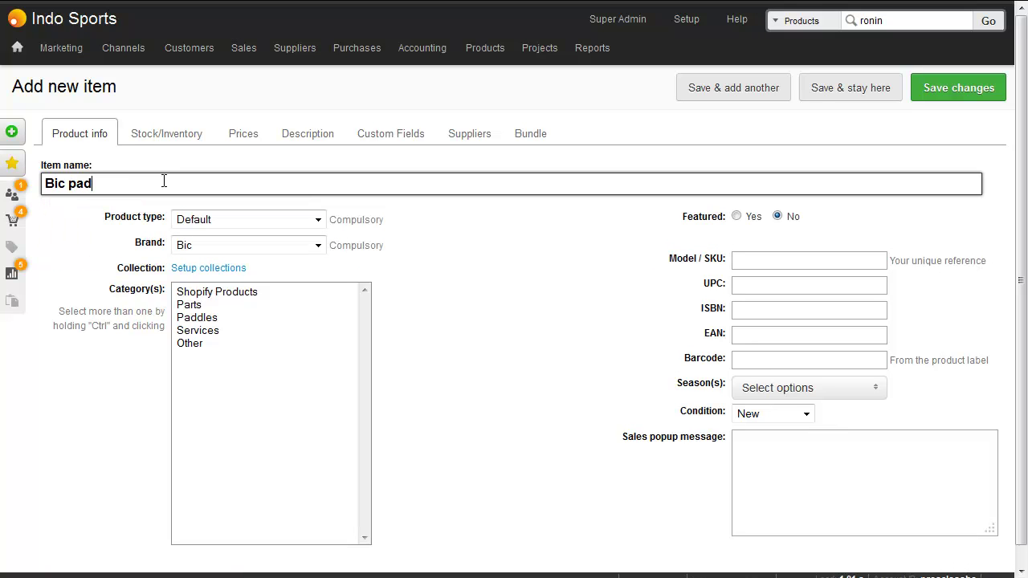
pyautogui.click(224, 220)
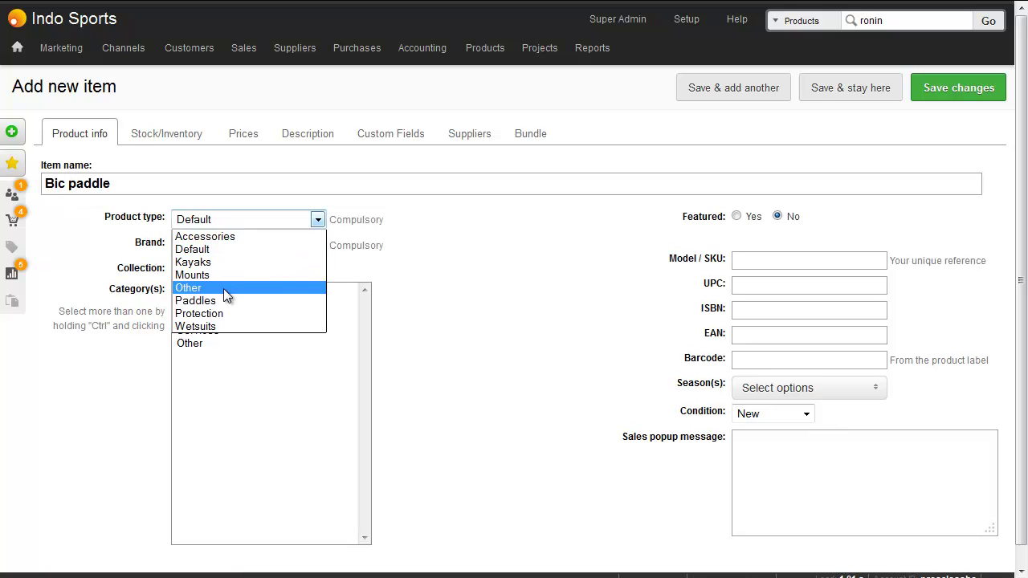
pyautogui.click(224, 301)
pyautogui.click(226, 244)
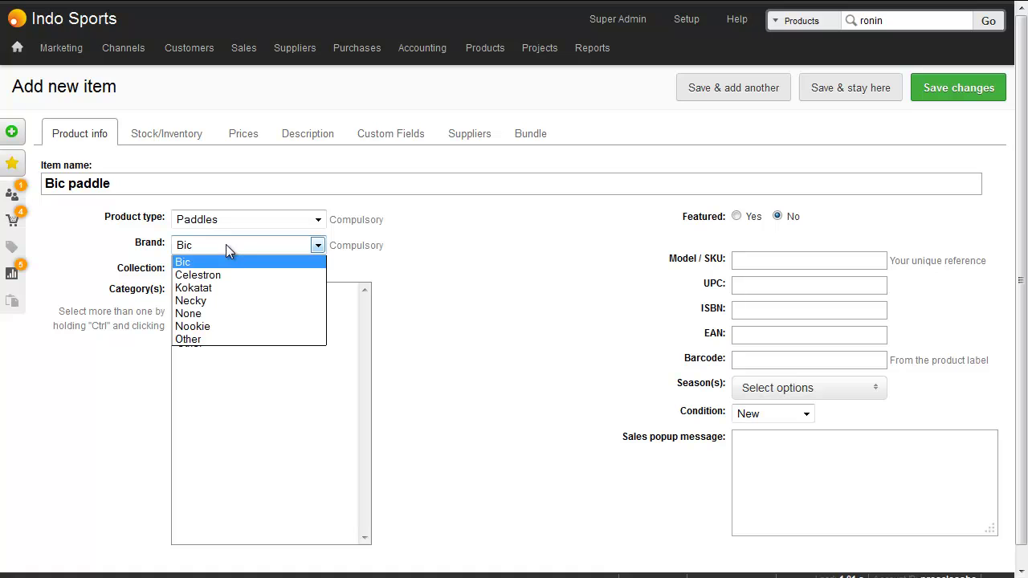
pyautogui.click(226, 261)
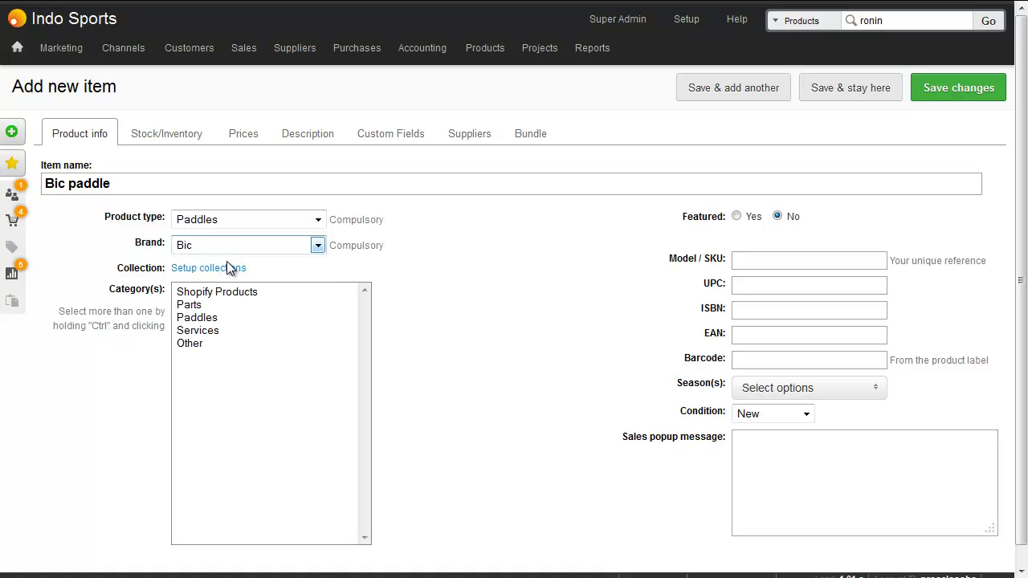
pyautogui.click(213, 319)
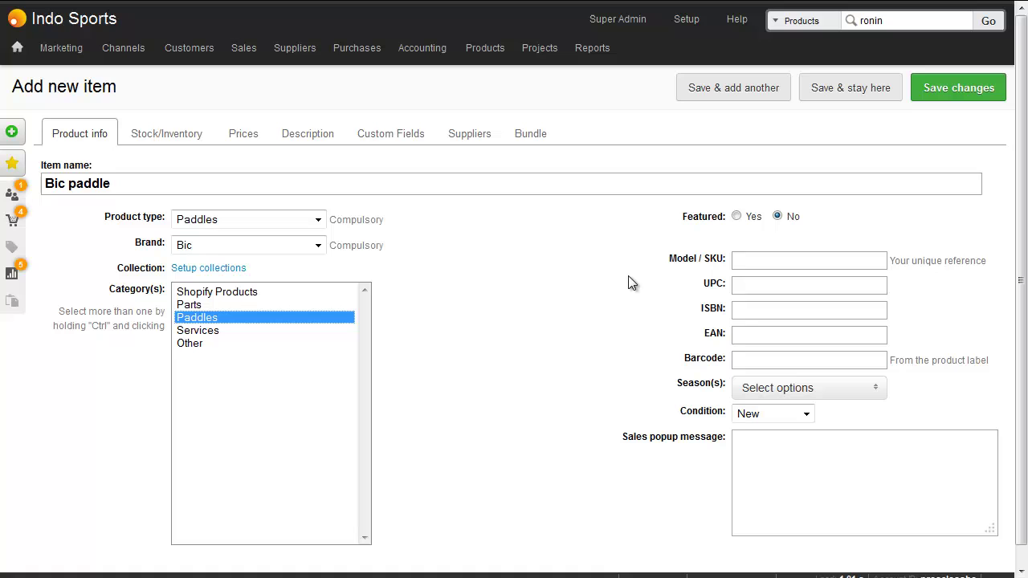
pyautogui.click(779, 259)
pyautogui.write('PADDLE')
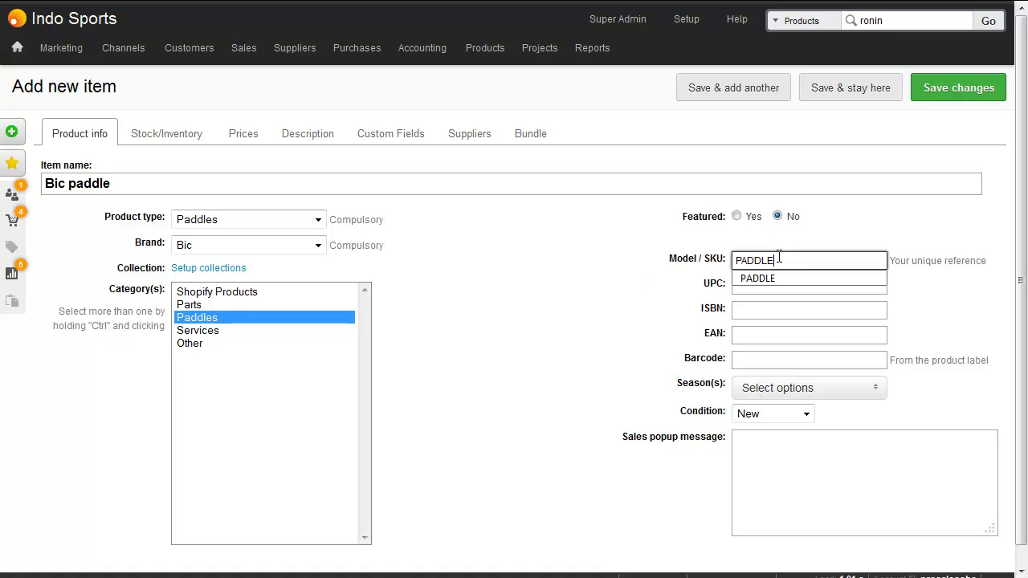
pyautogui.write('04')
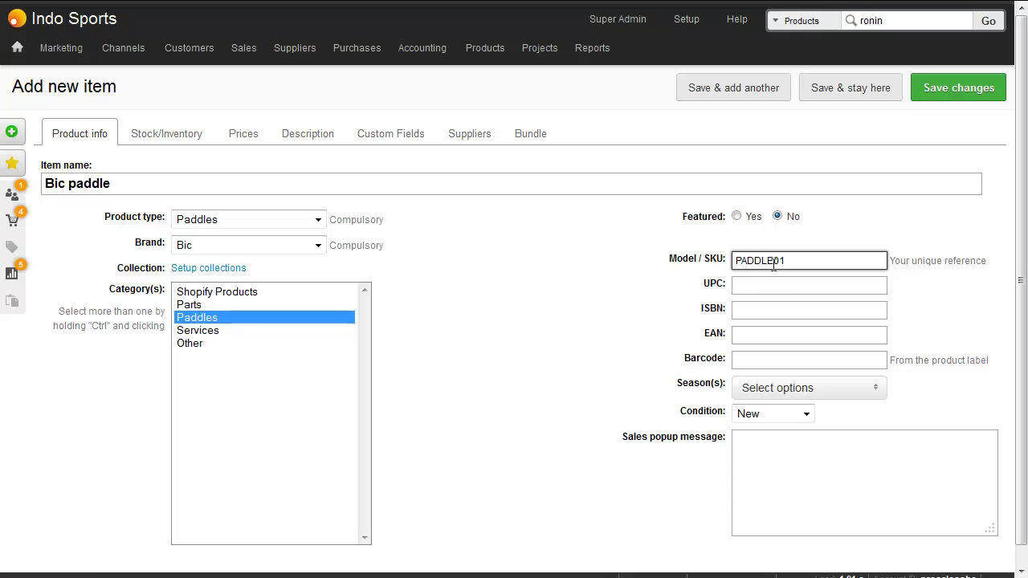
# Set the cost price to 20 for a quantity break of 1
pyautogui.click(243, 134)
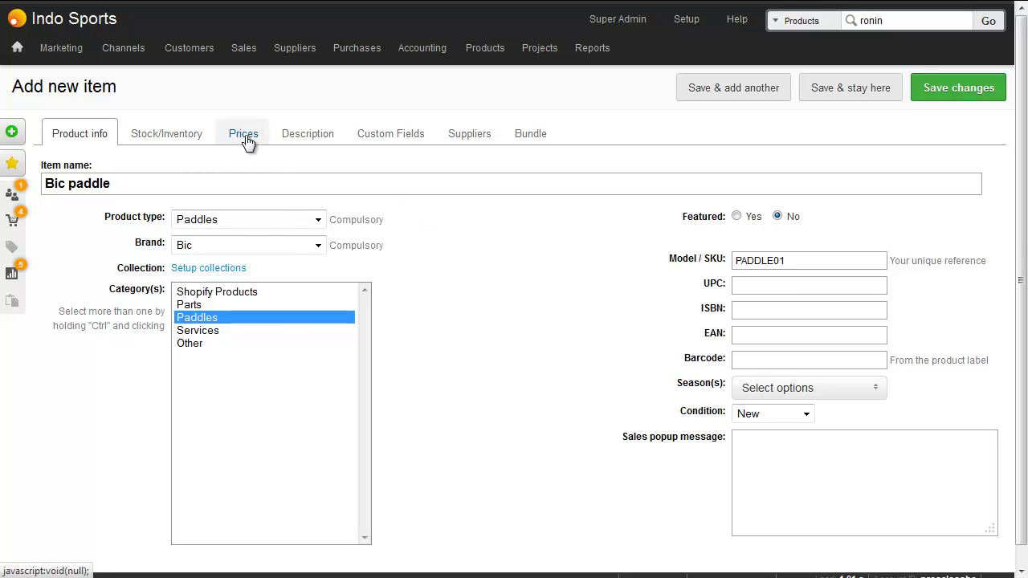
pyautogui.click(122, 312)
pyautogui.write('1')
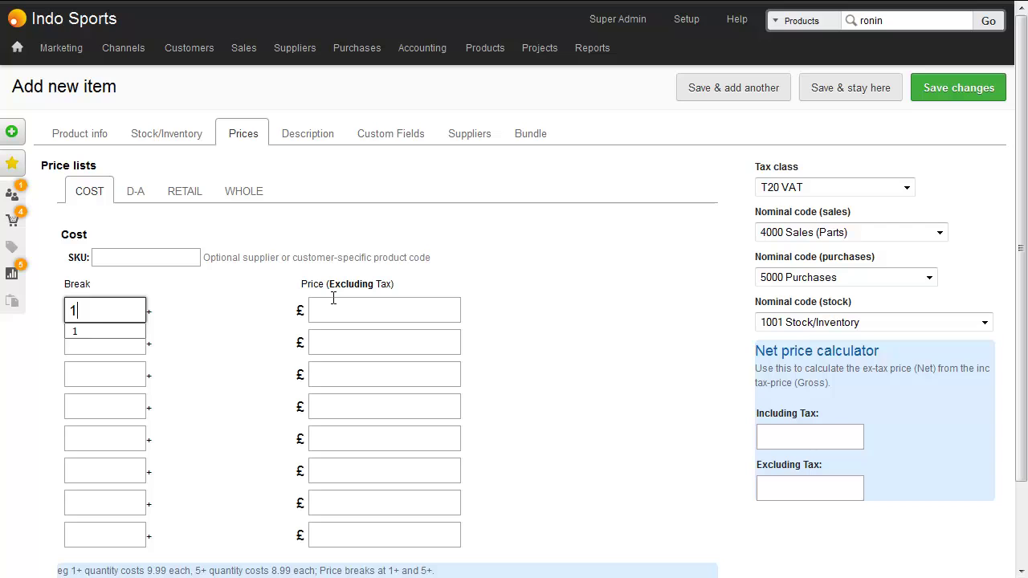
pyautogui.click(342, 304)
pyautogui.write('20')
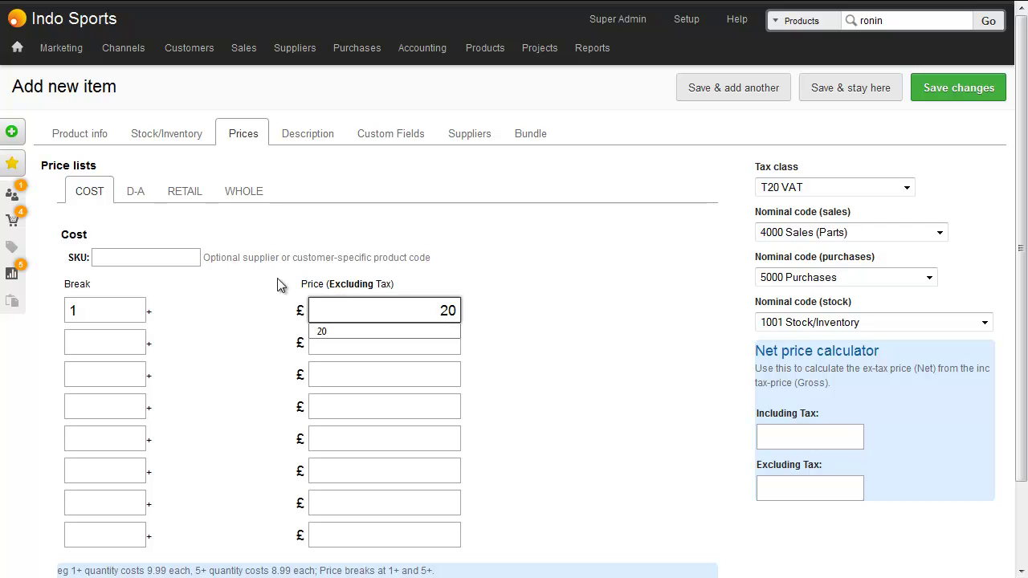
# Set the retail price to 35.99 for a quantity break of 1
pyautogui.click(191, 196)
pyautogui.click(119, 308)
pyautogui.write('1')
pyautogui.click(349, 311)
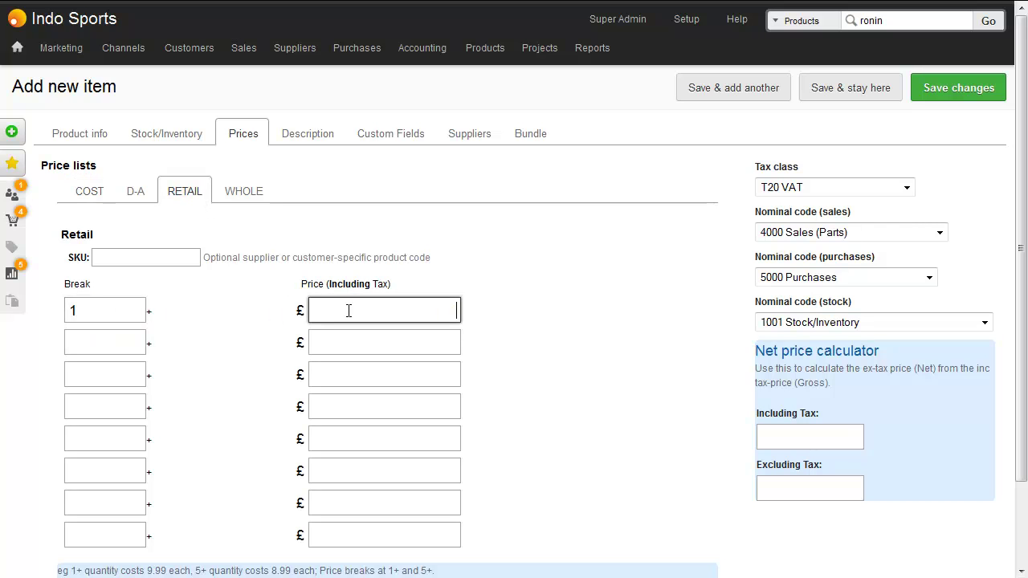
pyautogui.write('35.99')
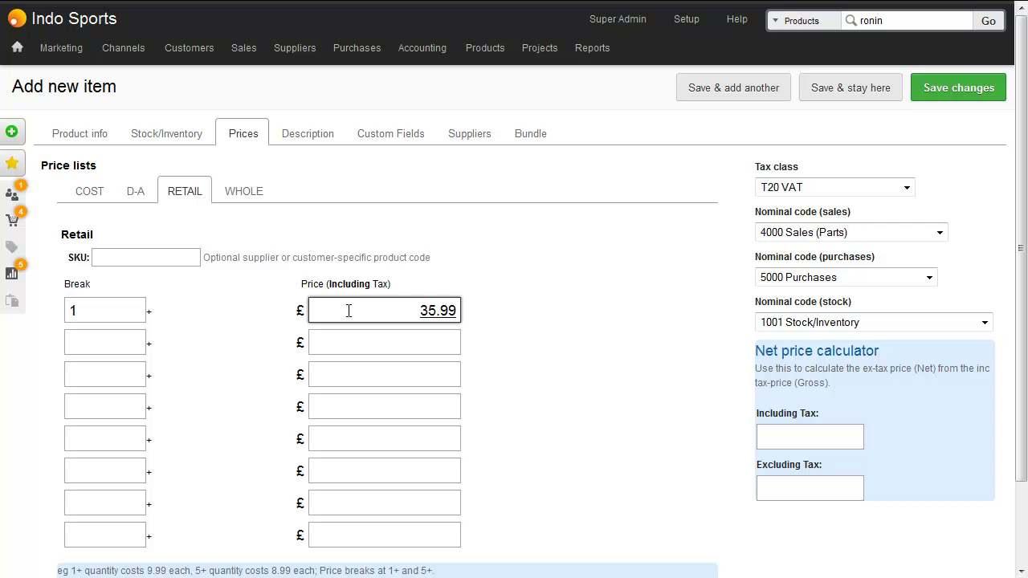
# Set the wholesale price to 29.99 for a quantity break of 1
pyautogui.click(245, 192)
pyautogui.click(129, 310)
pyautogui.write('1')
pyautogui.click(327, 310)
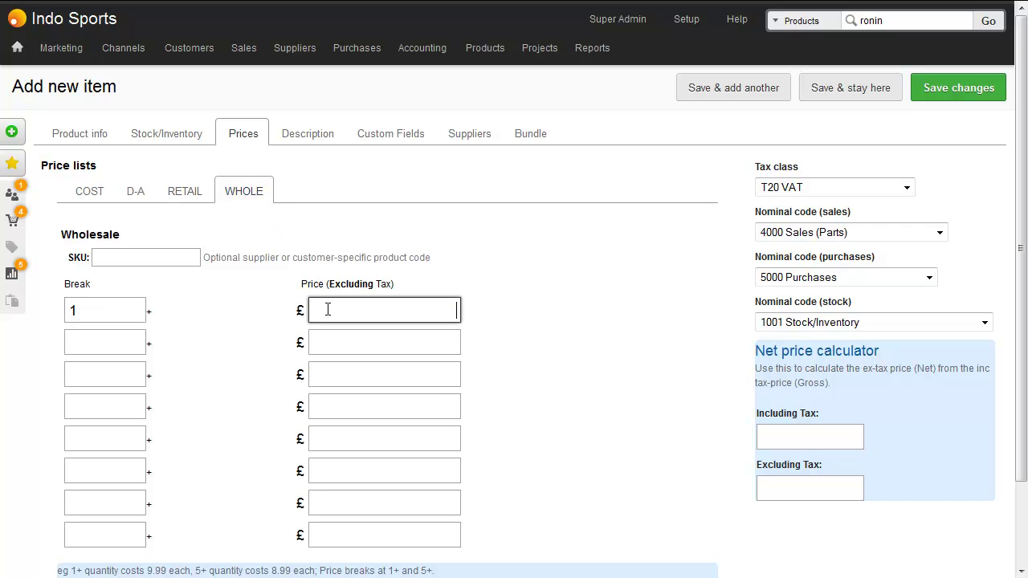
pyautogui.write('29.99')
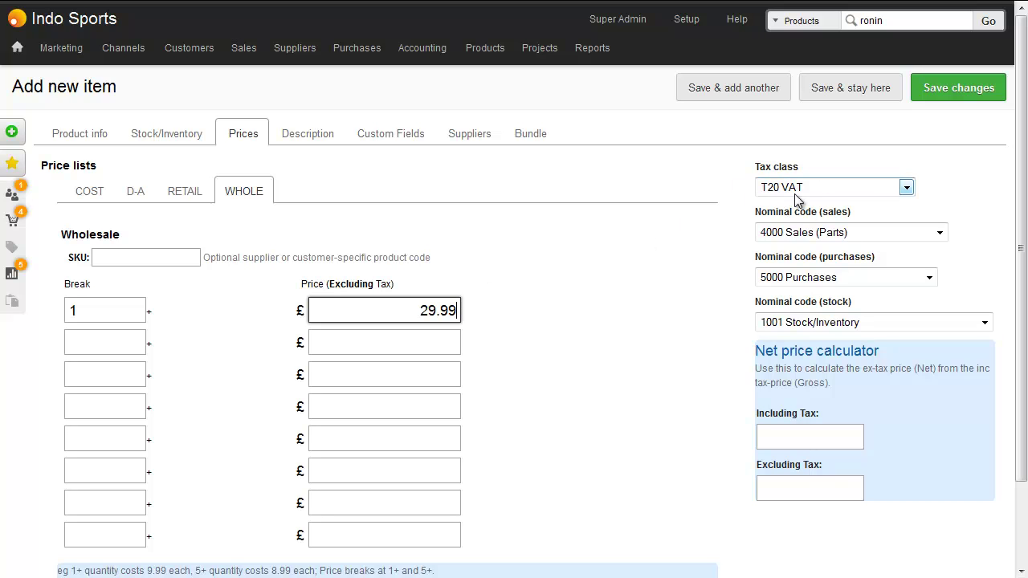
# Review the description, make Supplier Company Ltd. the supplier, and save the Bic paddle
pyautogui.click(323, 137)
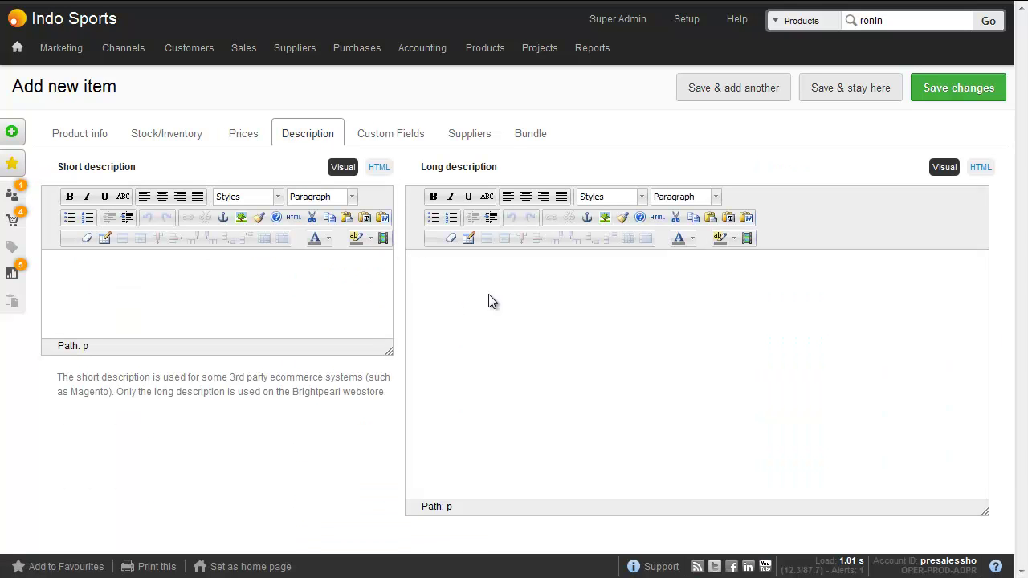
pyautogui.click(471, 136)
pyautogui.click(187, 183)
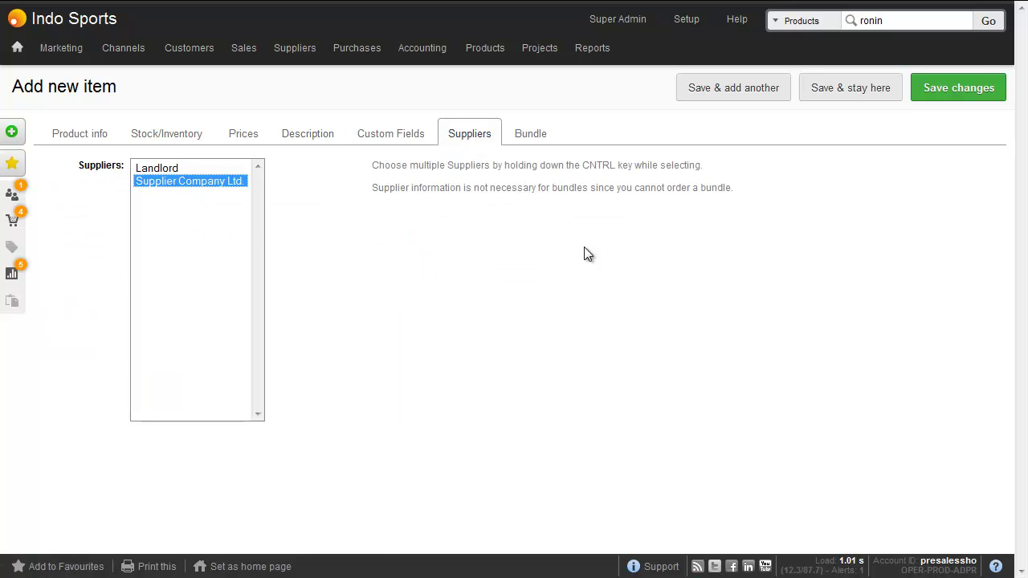
pyautogui.click(928, 94)
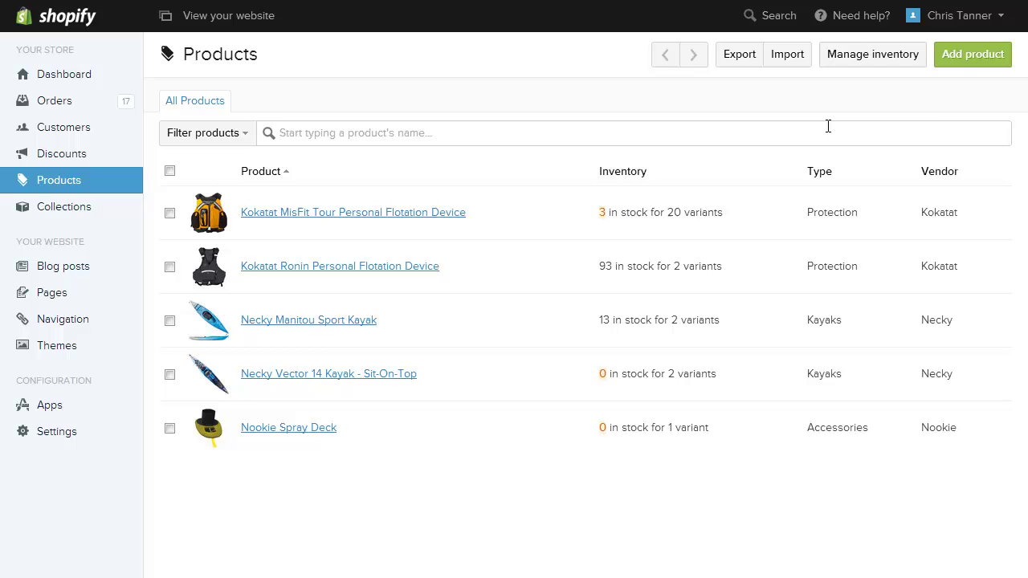
# Name a new Shopify product 'Bic paddle with yellow ends' and paste in the prepared feature-list description
pyautogui.click(972, 58)
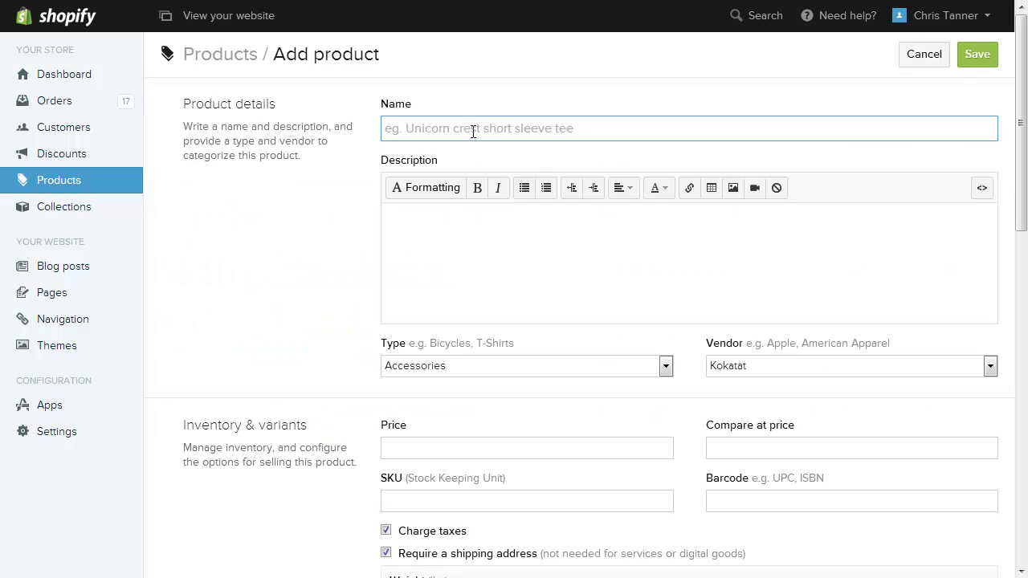
pyautogui.write('Bic paddle')
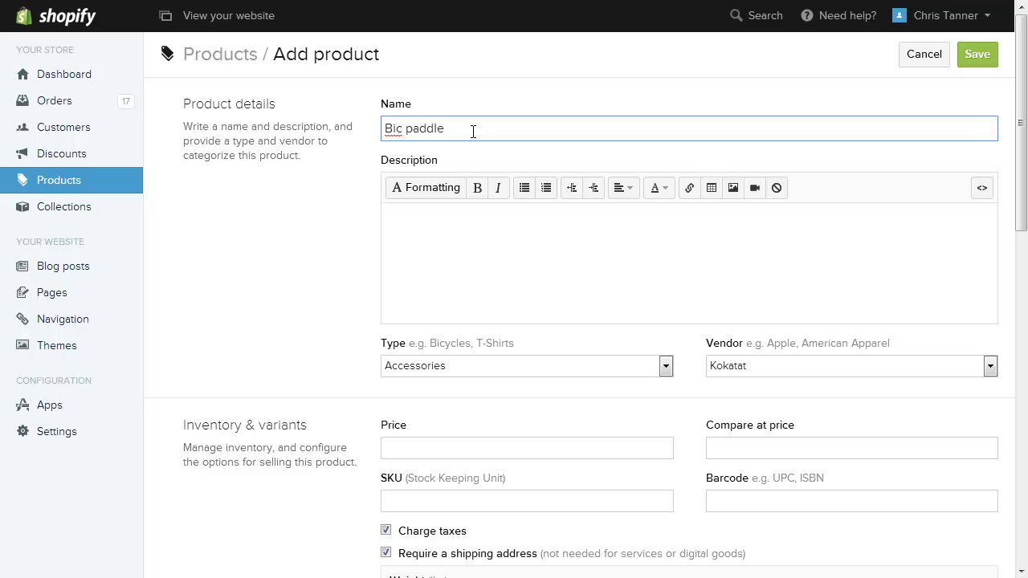
pyautogui.click(453, 238)
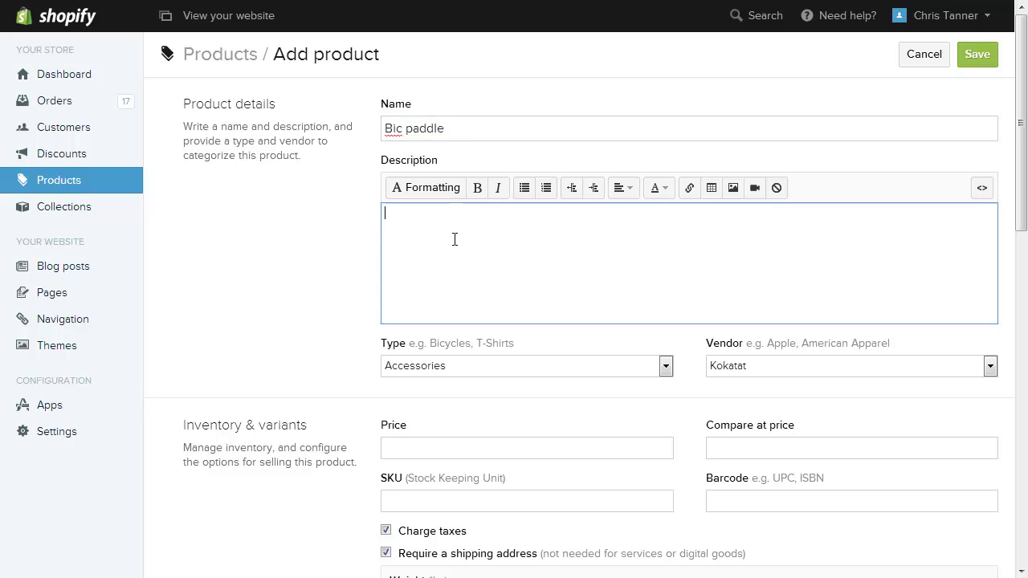
pyautogui.click(472, 132)
pyautogui.write('wit')
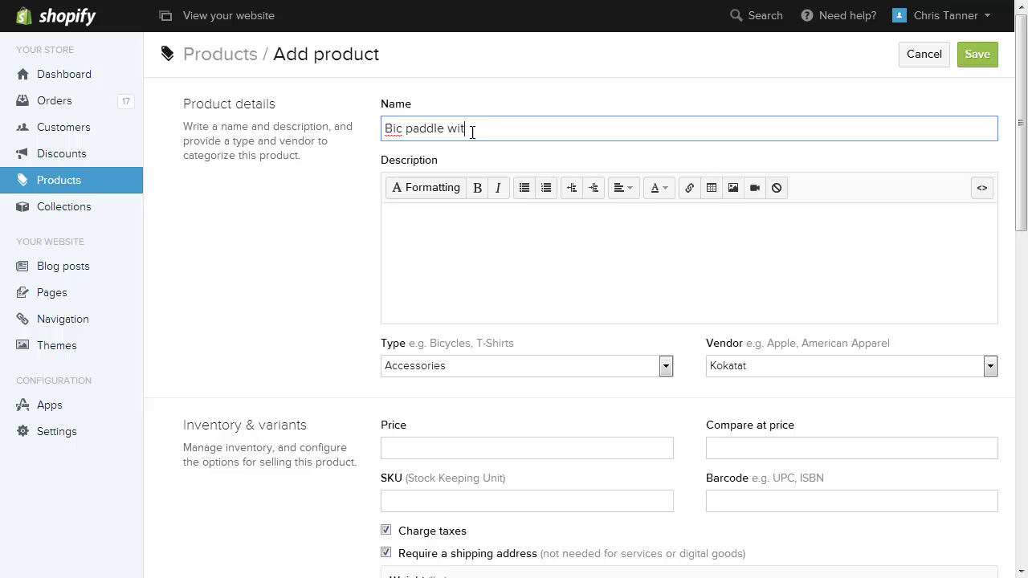
pyautogui.write('h yellow ends')
pyautogui.click(604, 255)
pyautogui.write('Features: A double, asymmetric paddle Pin lock system Compact blade Blade material: polypropylene Length: 225cm Shaft: anodised aluminium 29.5mm Crossover: 60° Weight: 1.00kg / 2.20lbs  Only available to UK customers, due to courier restrictions. A fun kayaking paddle, ideal for your first paddling adventures. With its simple, compact blade, the Beach paddle is easy to use and not too physical')
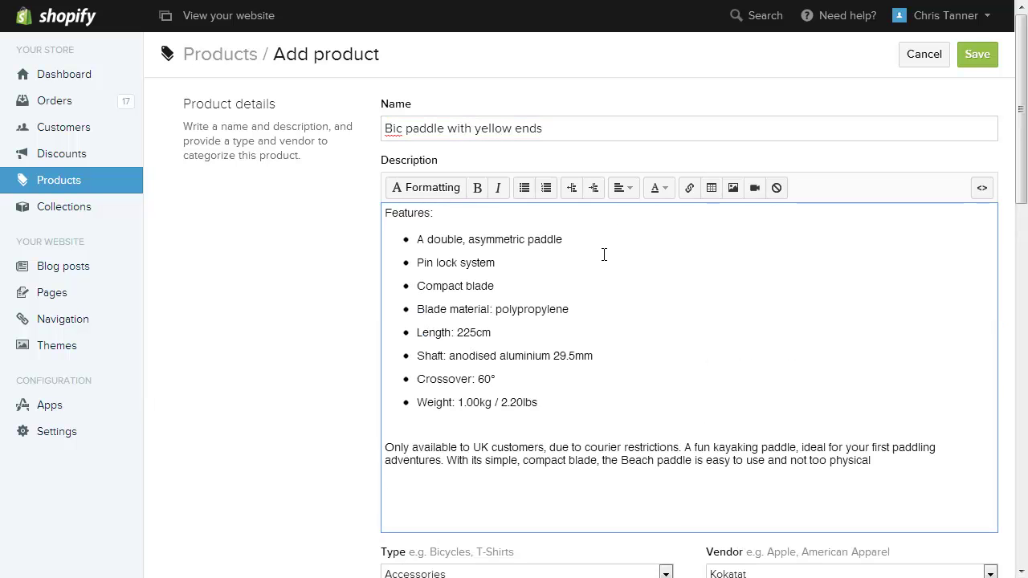
# Set the product type to a new type 'Paddles' and the vendor to a new vendor 'Bic'
pyautogui.scroll(-3, 618, 298)
pyautogui.click(612, 334)
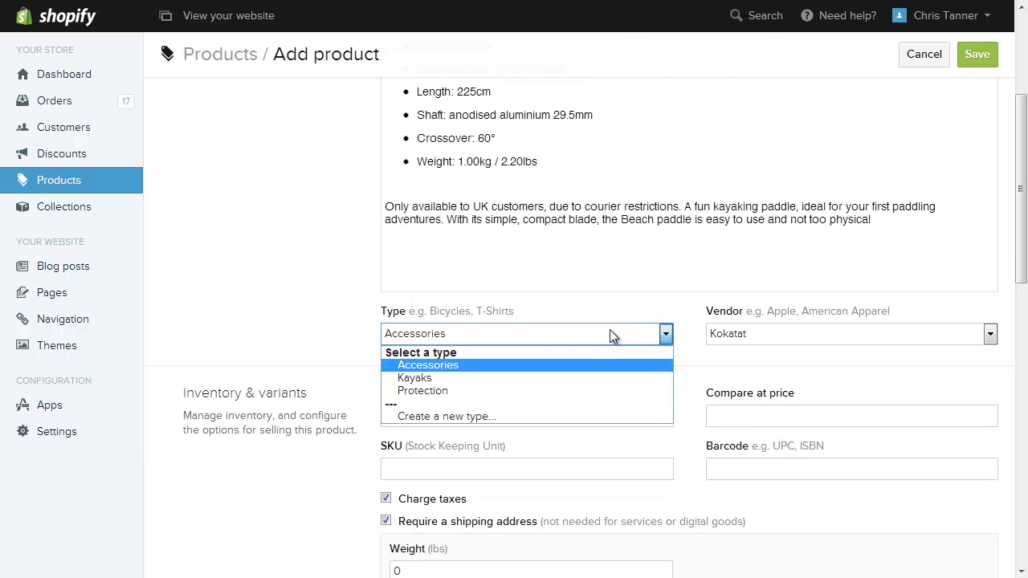
pyautogui.click(555, 413)
pyautogui.write('Paddles')
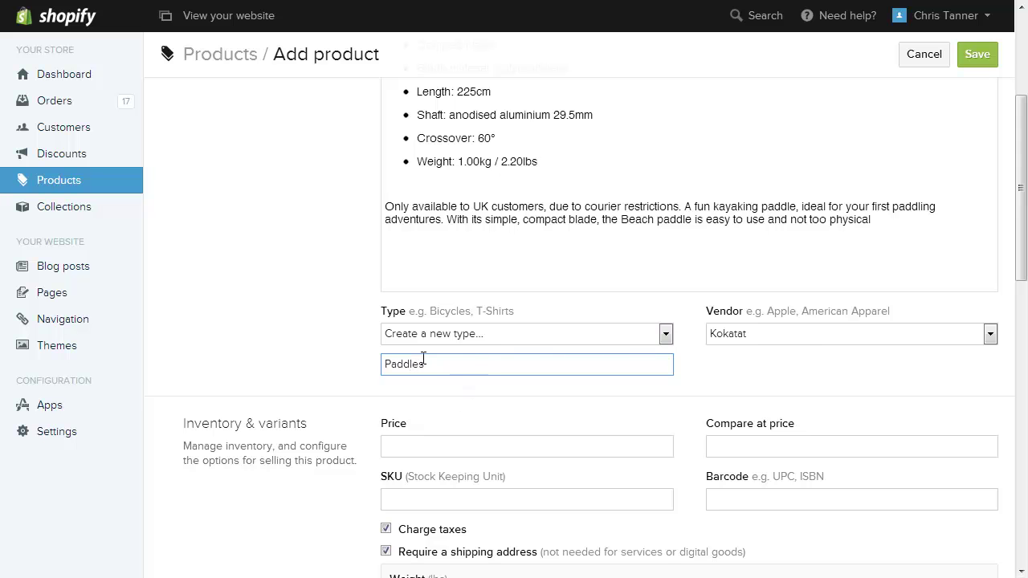
pyautogui.click(799, 329)
pyautogui.click(791, 416)
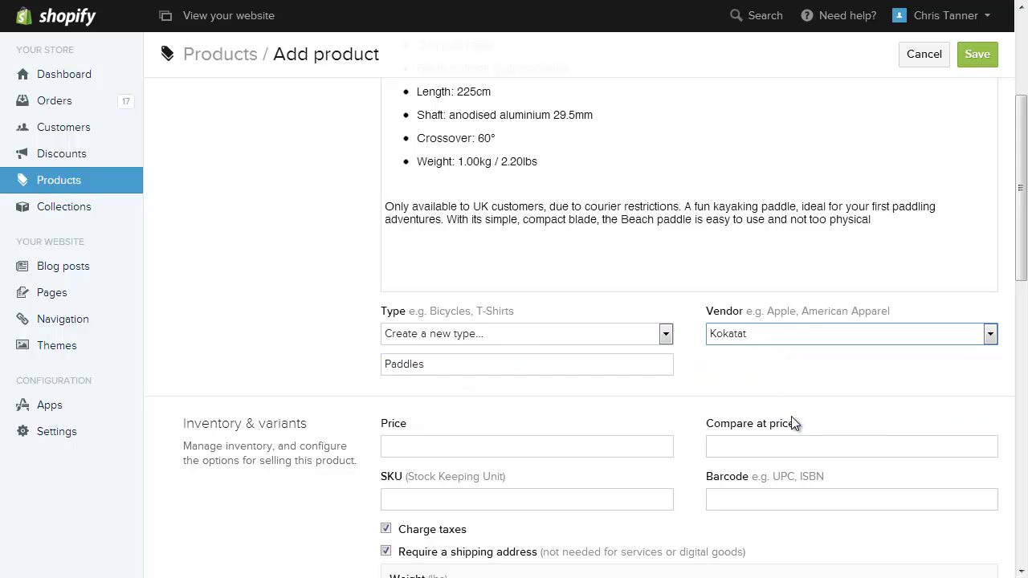
pyautogui.write('Bi')
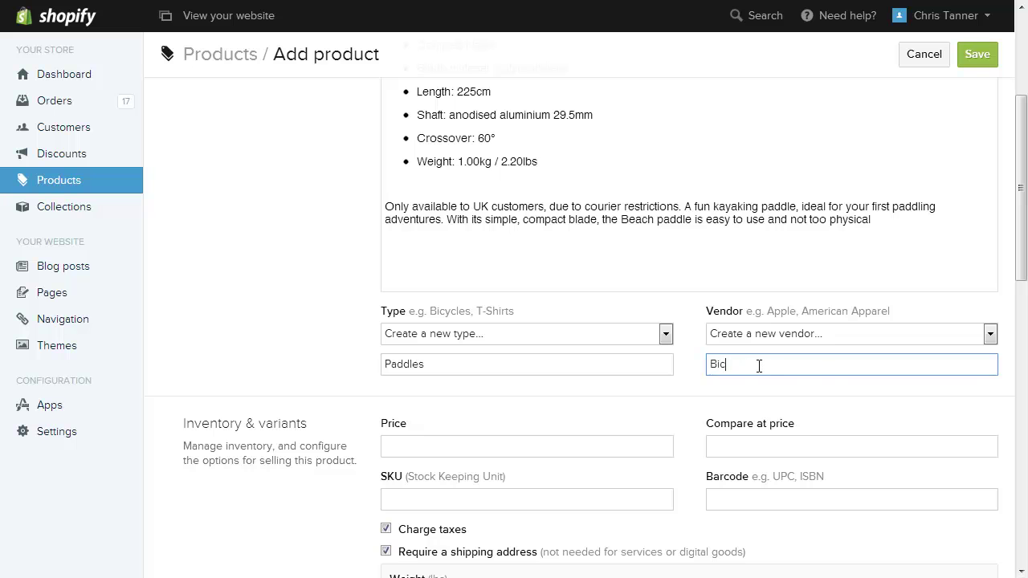
pyautogui.write('c')
# Enter price 35.99, SKU PADDLE01 and weight 2 lbs
pyautogui.scroll(-1, 655, 375)
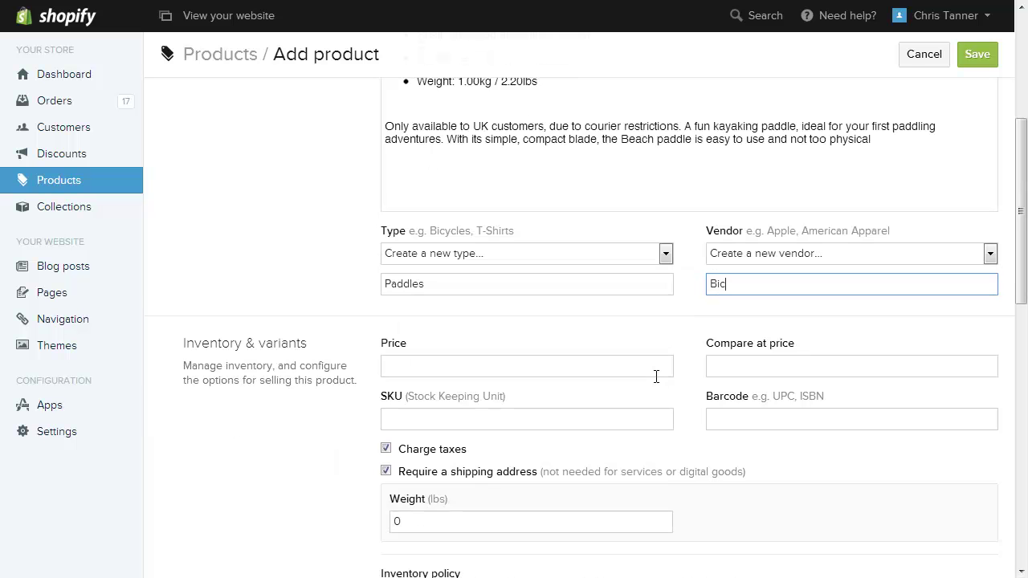
pyautogui.click(578, 367)
pyautogui.write('35.99')
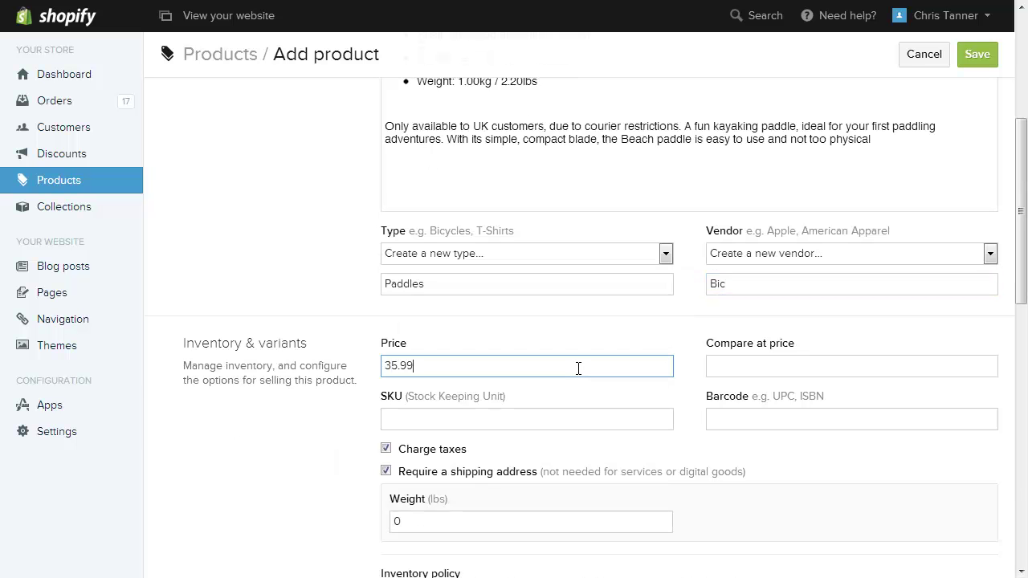
pyautogui.scroll(-1, 580, 370)
pyautogui.click(557, 339)
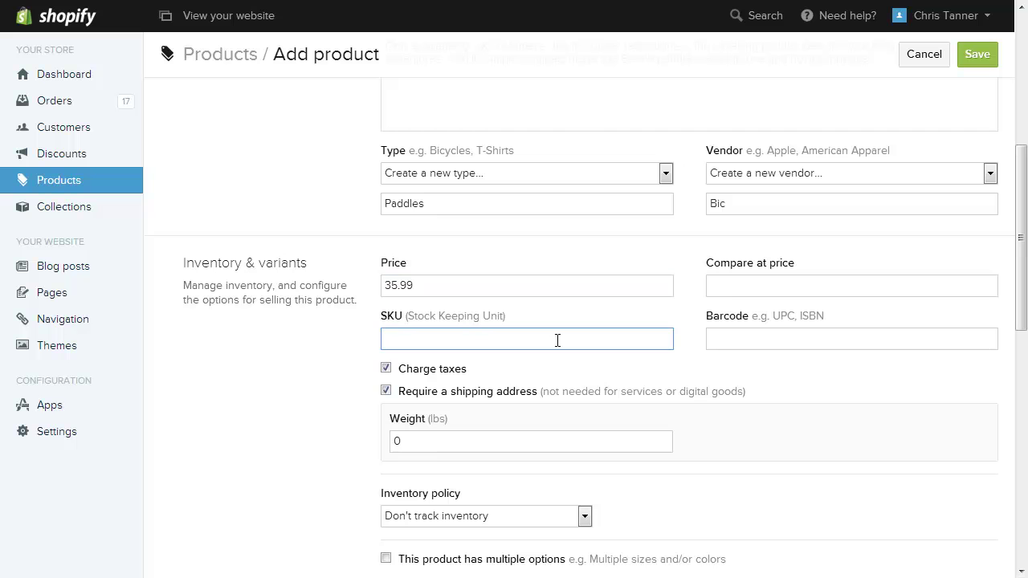
pyautogui.write('PADDLE01')
pyautogui.scroll(-1, 557, 343)
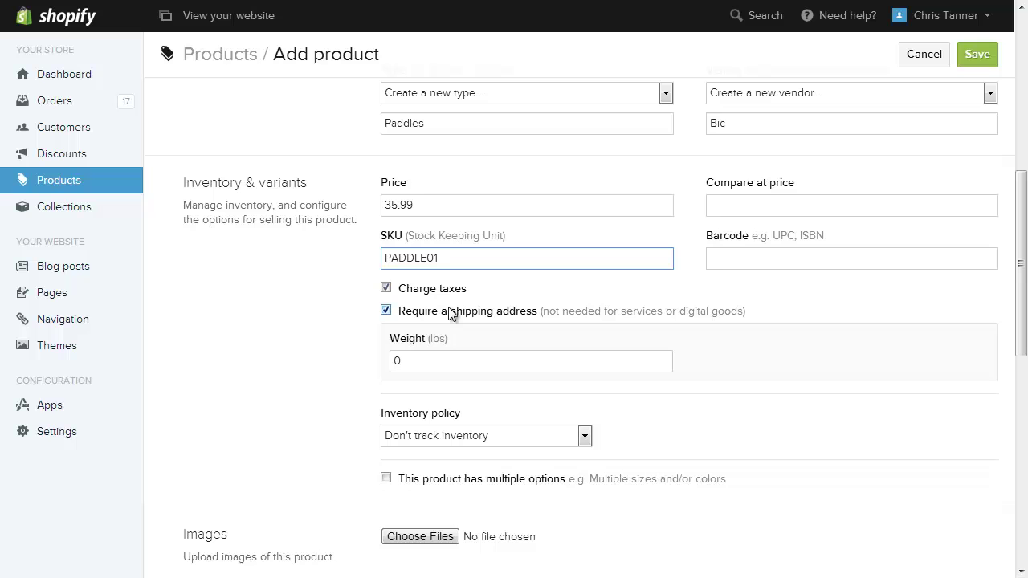
pyautogui.click(428, 363)
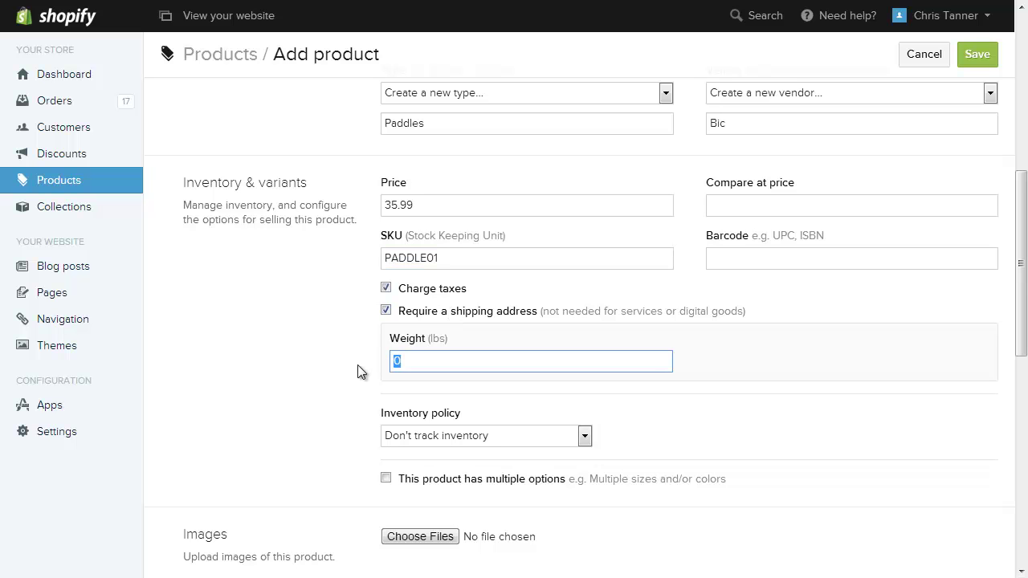
pyautogui.write('20')
pyautogui.press('BackSpace')
# Have Shopify track inventory and allow purchases when out of stock
pyautogui.scroll(-1, 378, 370)
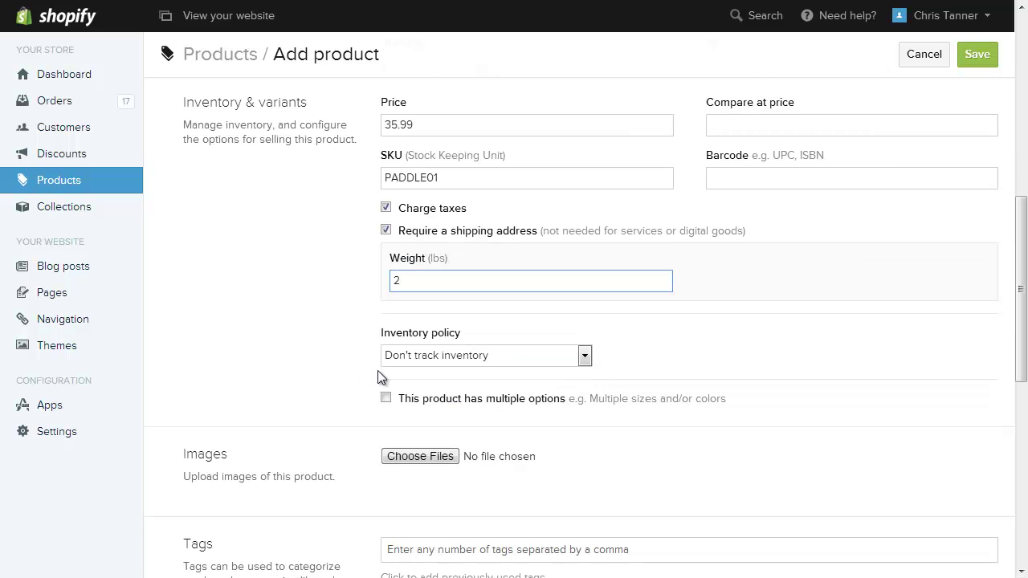
pyautogui.click(394, 359)
pyautogui.click(424, 386)
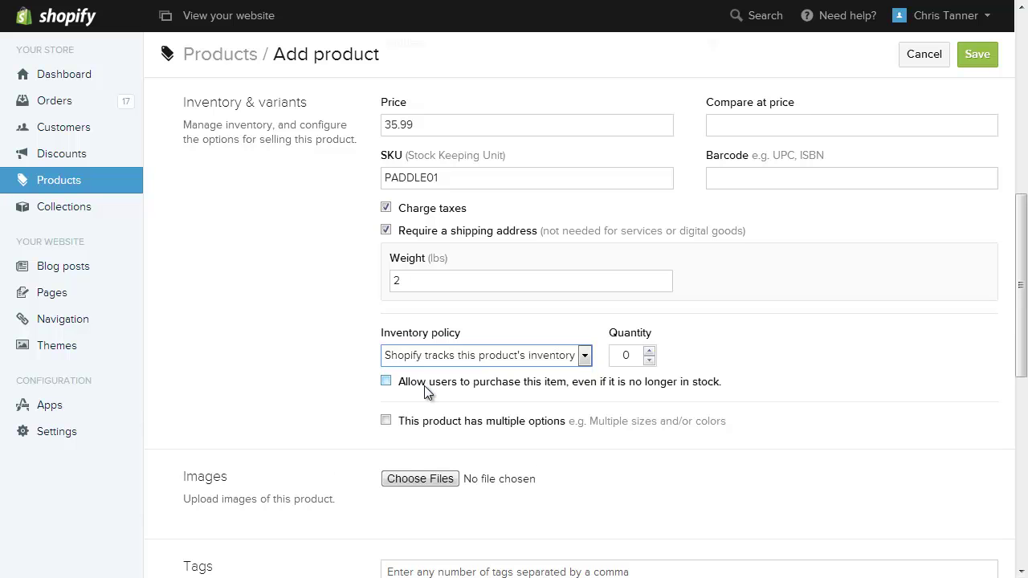
pyautogui.click(424, 385)
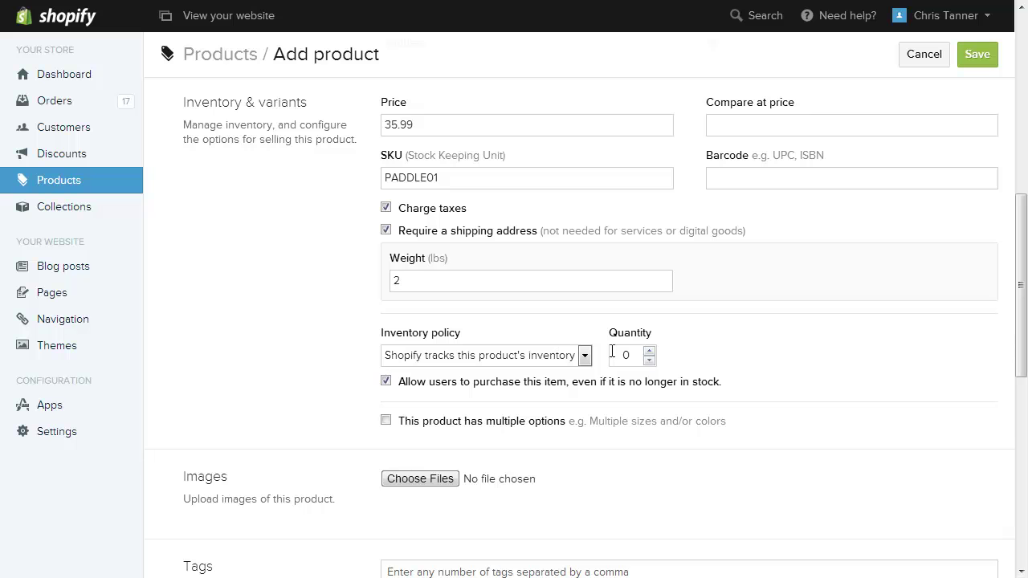
# Attach image 51241_large.jpg and add the product to the Frontpage collection
pyautogui.scroll(-1, 612, 354)
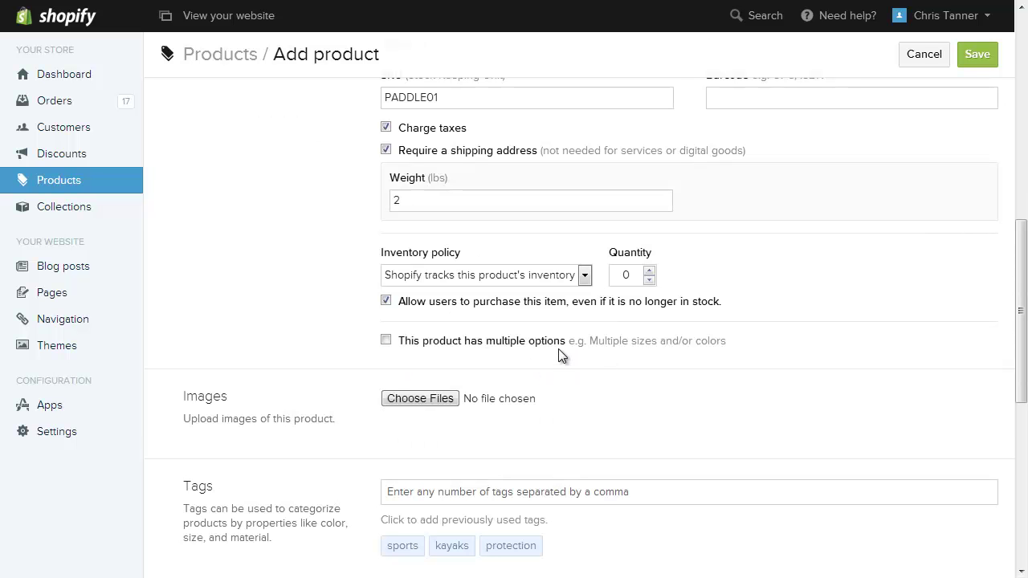
pyautogui.click(421, 399)
pyautogui.click(277, 159)
pyautogui.doubleClick(273, 159)
pyautogui.scroll(-4, 295, 212)
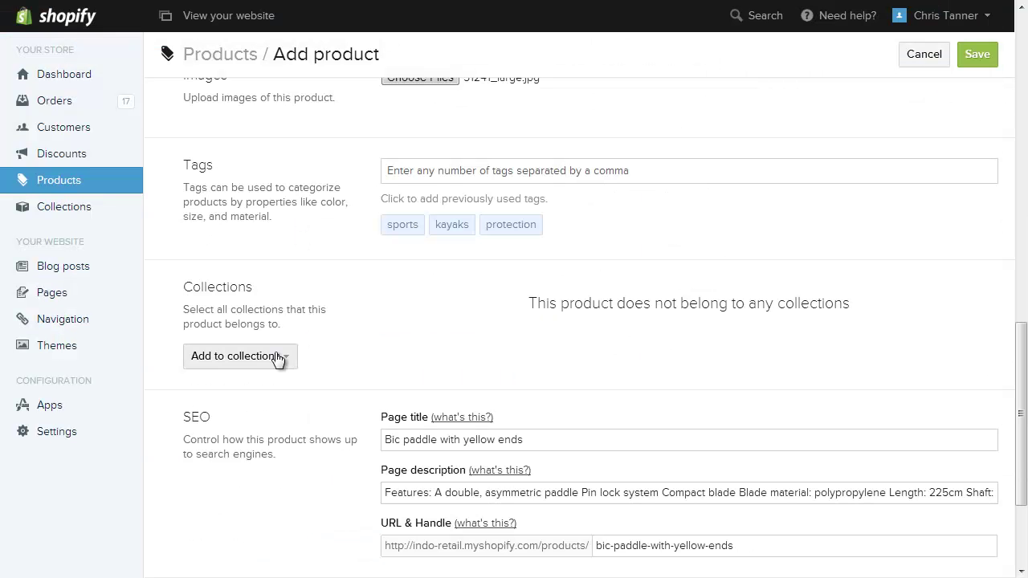
pyautogui.click(277, 358)
pyautogui.click(218, 324)
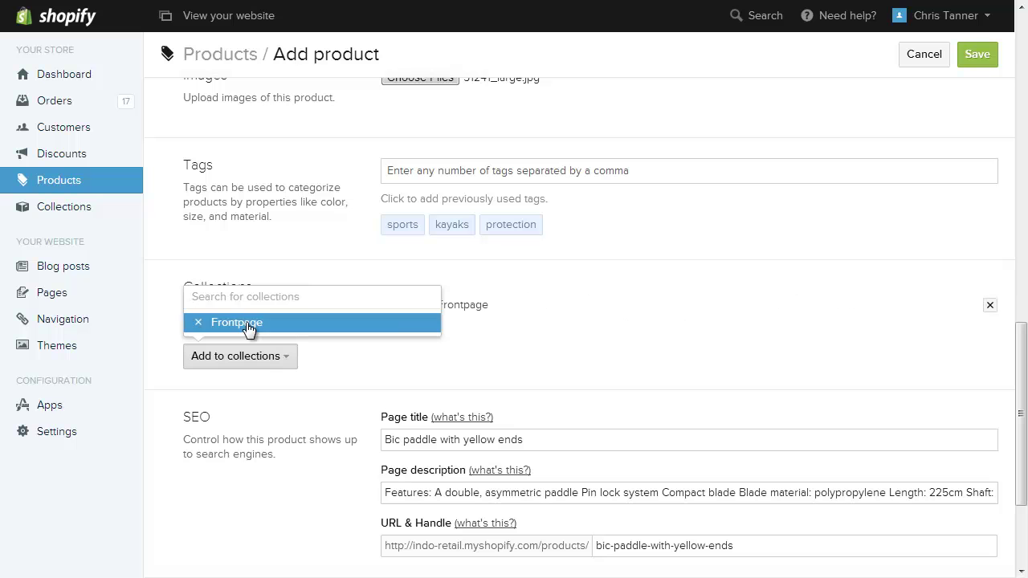
# Save 'Bic paddle with yellow ends' and return to the products list
pyautogui.click(977, 54)
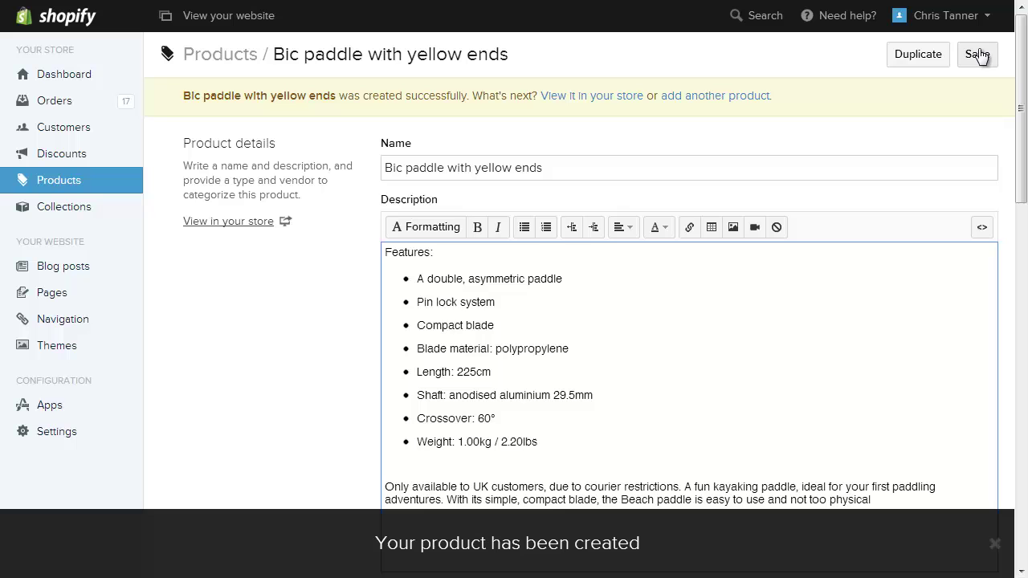
pyautogui.click(89, 191)
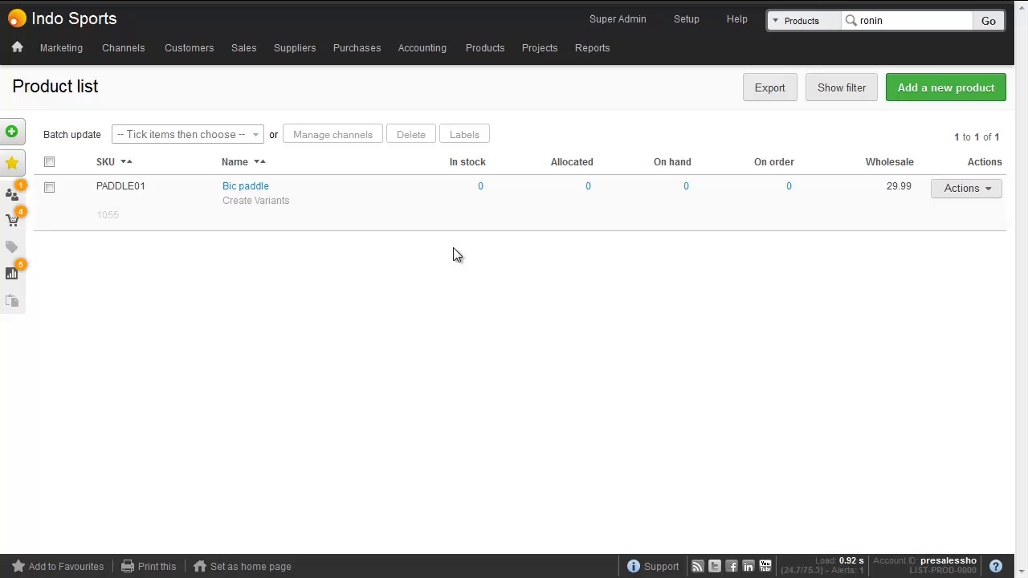
# Create and save a purchase order from Supplier Company Ltd. for 3 Bic paddles at 20.00 each
pyautogui.moveTo(357, 53)
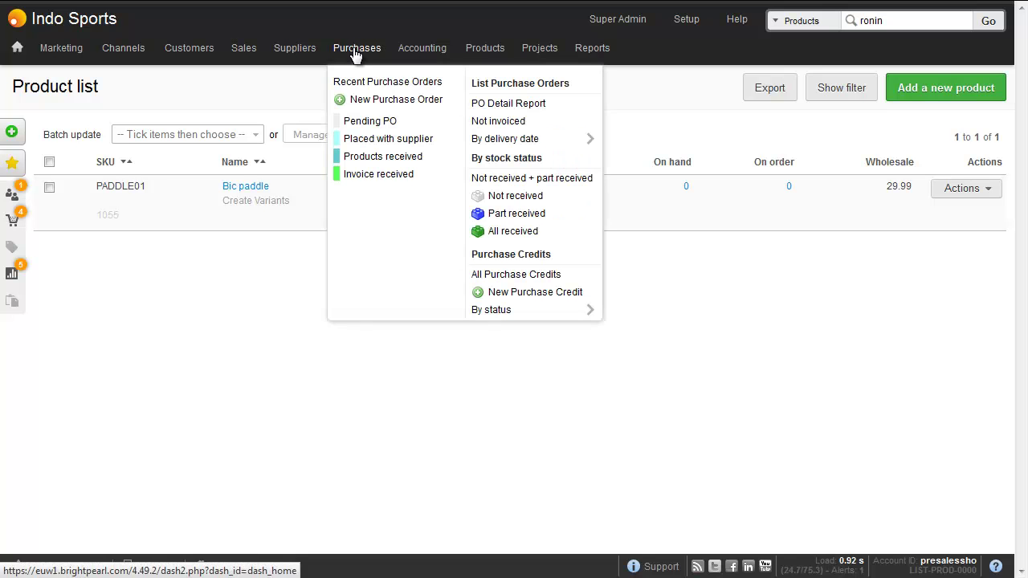
pyautogui.click(367, 97)
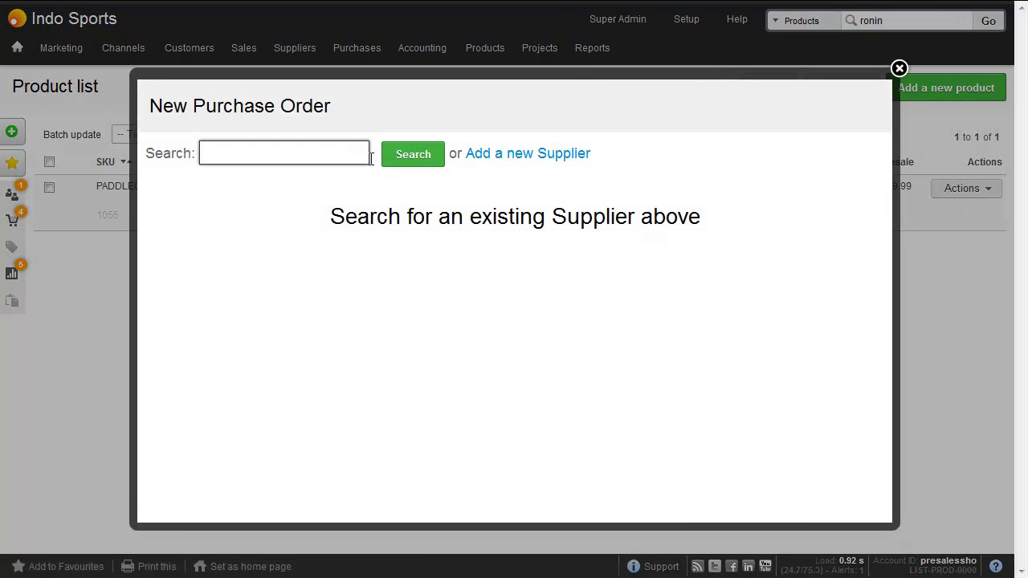
pyautogui.write('s')
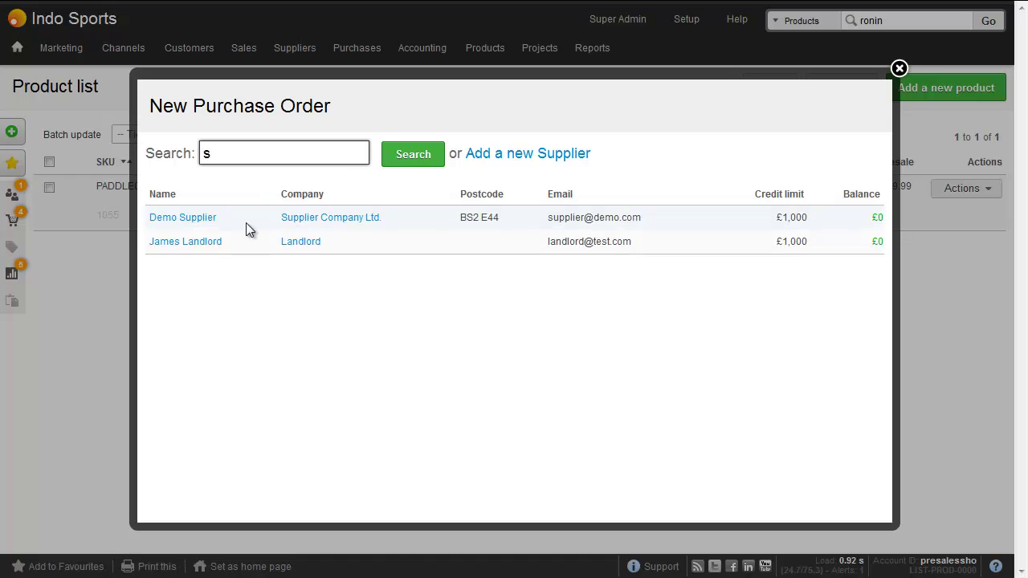
pyautogui.click(312, 225)
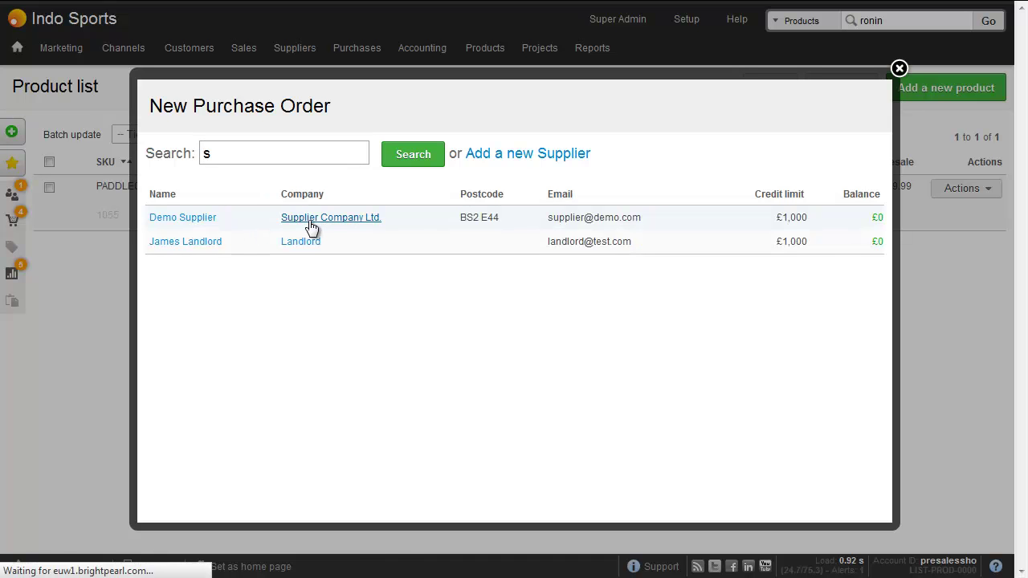
pyautogui.write('pad')
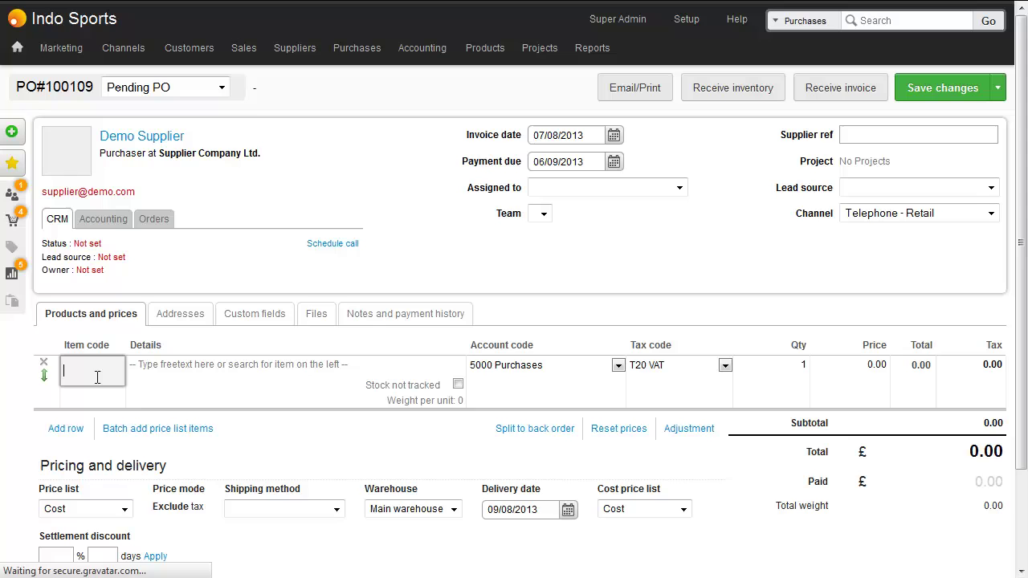
pyautogui.click(128, 402)
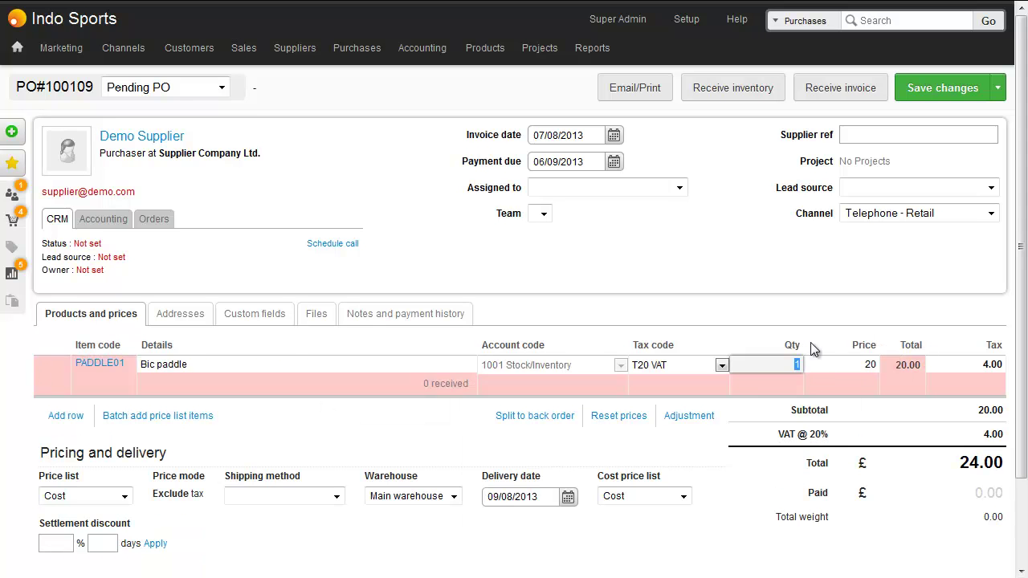
pyautogui.write('3')
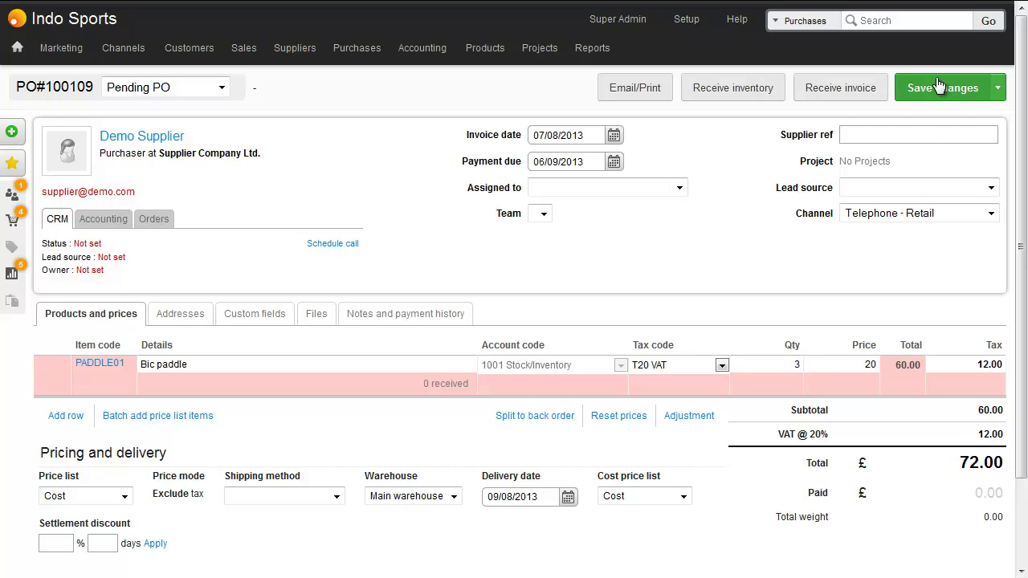
pyautogui.click(936, 81)
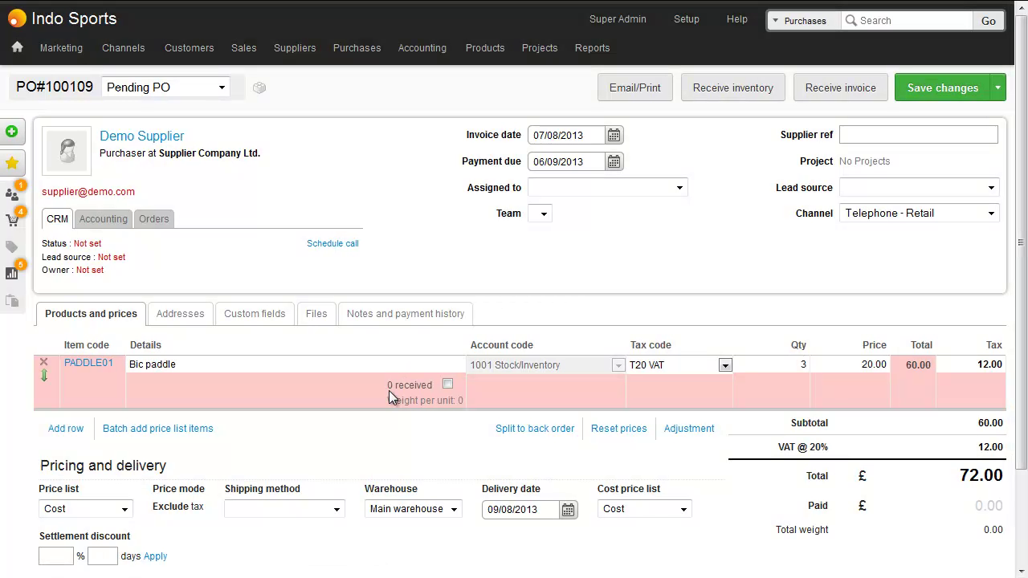
# Receive all 3 Bic paddles on PO#100109 into Main warehouse
pyautogui.click(732, 88)
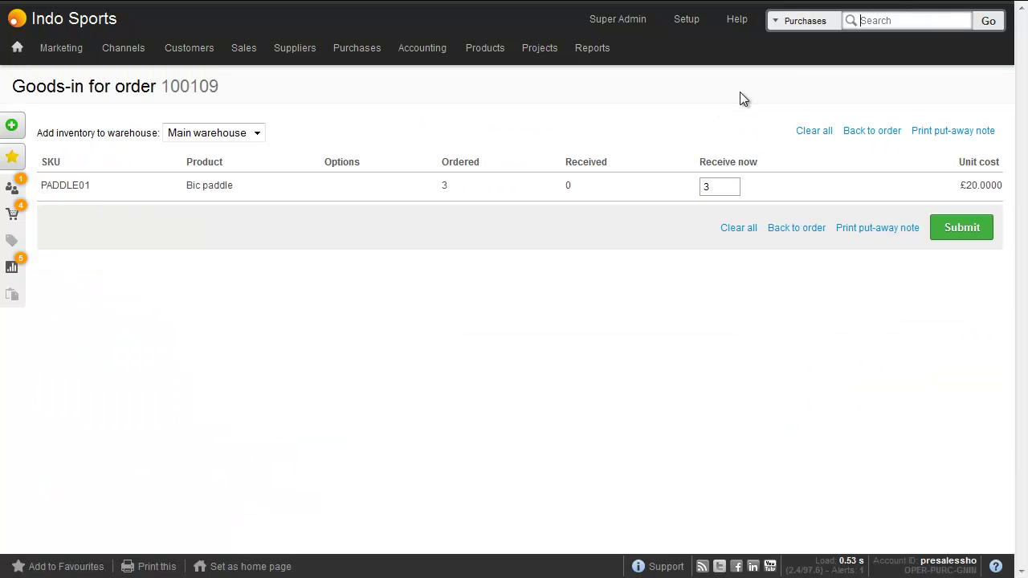
pyautogui.click(962, 230)
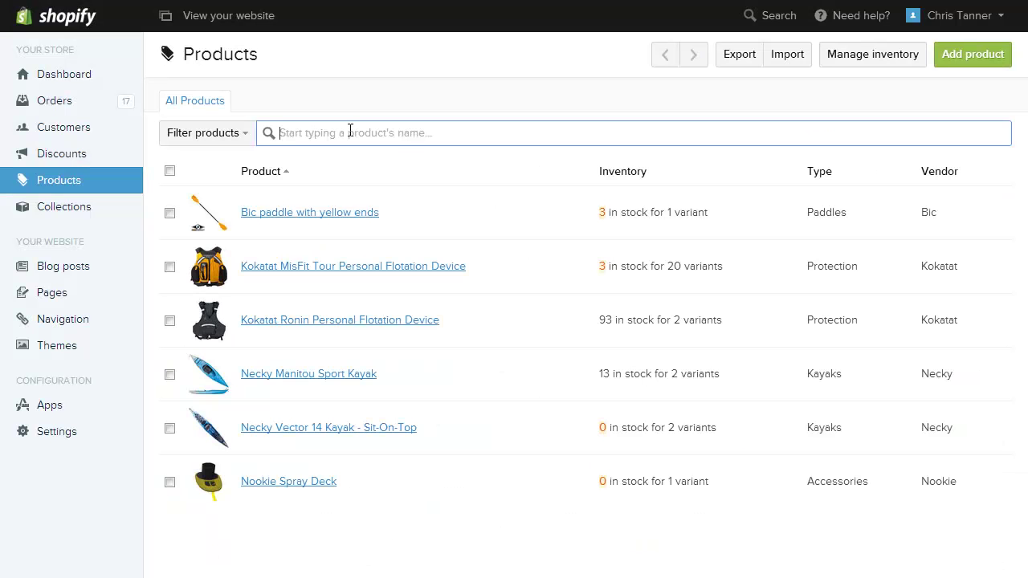
# Filter the Shopify product list by the search term 'paddle'
pyautogui.click(350, 131)
pyautogui.write('paddle')
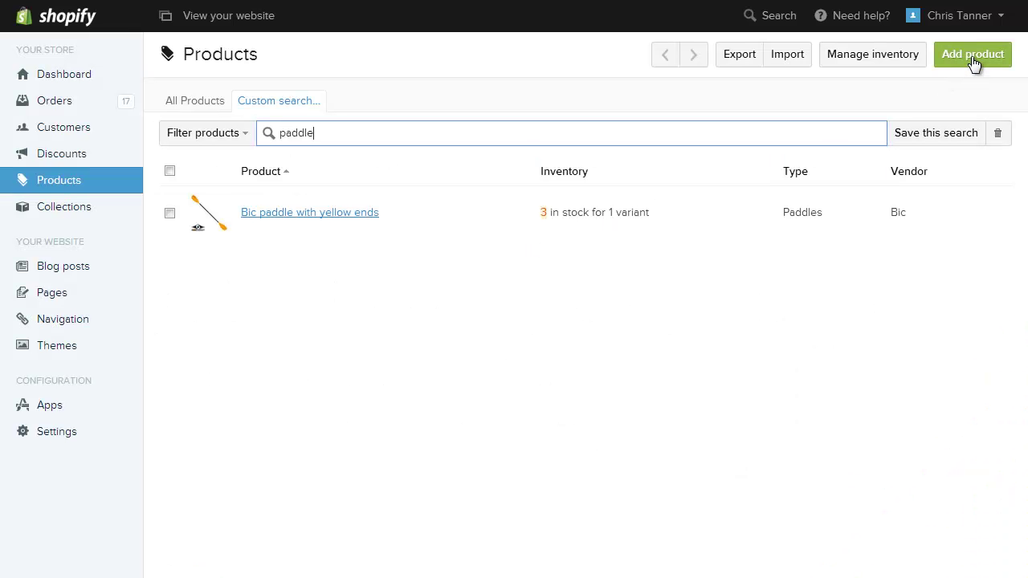
# Start a new product 'Paddle with red ends' with type Paddles and vendor Necky
pyautogui.click(971, 56)
pyautogui.click(593, 129)
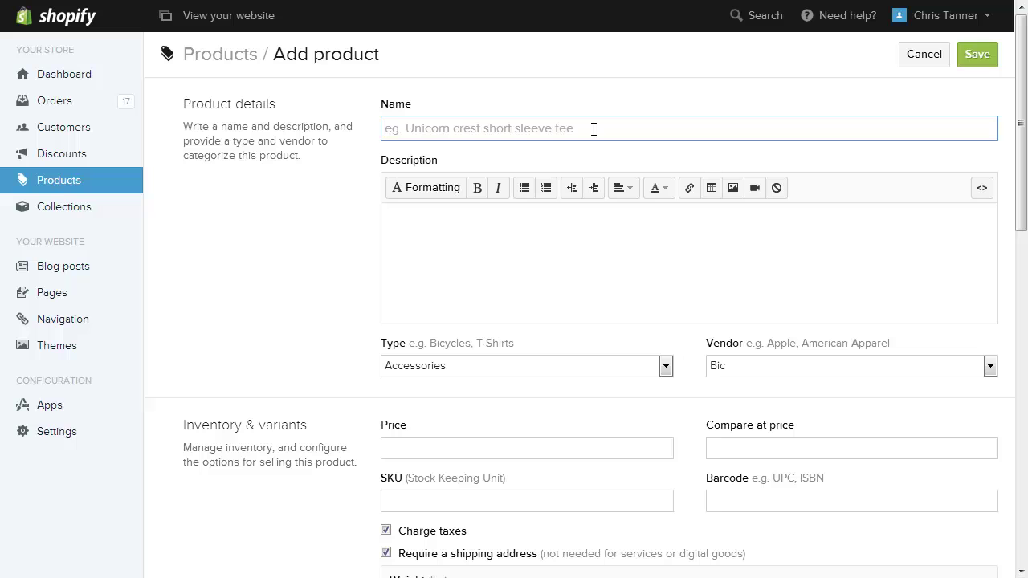
pyautogui.write('Paddle w')
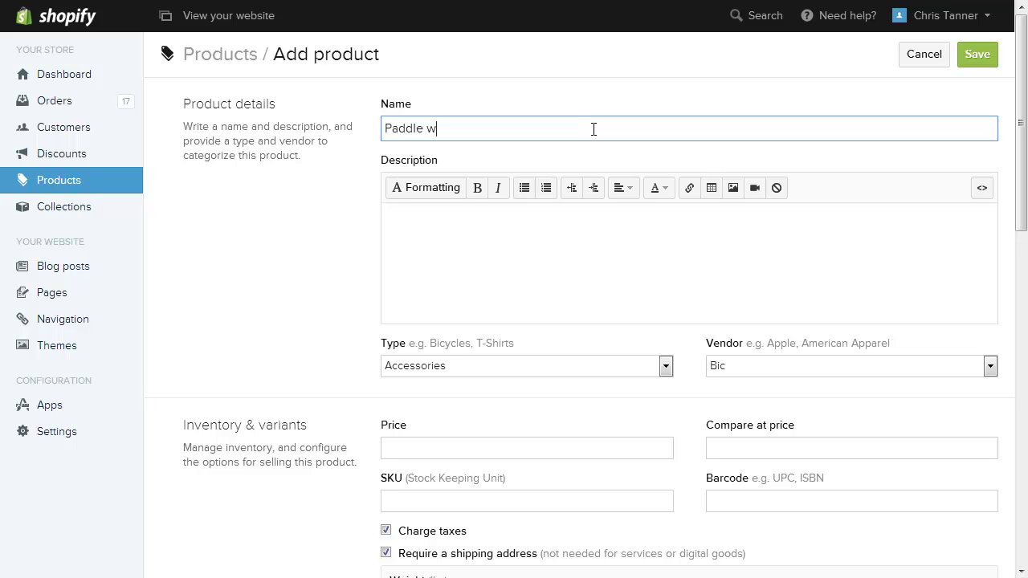
pyautogui.write('ith red ends')
pyautogui.click(532, 369)
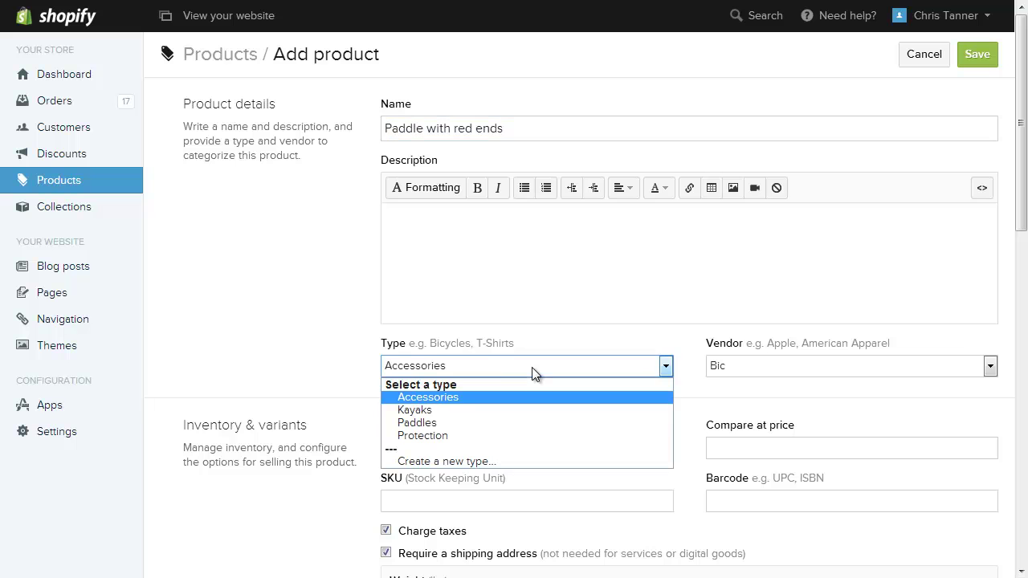
pyautogui.click(528, 420)
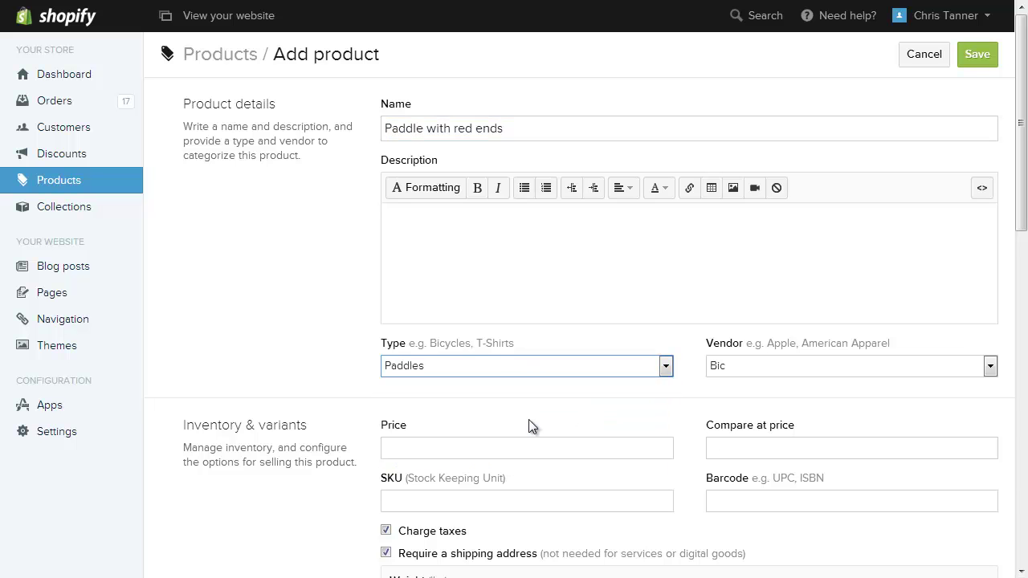
pyautogui.click(753, 363)
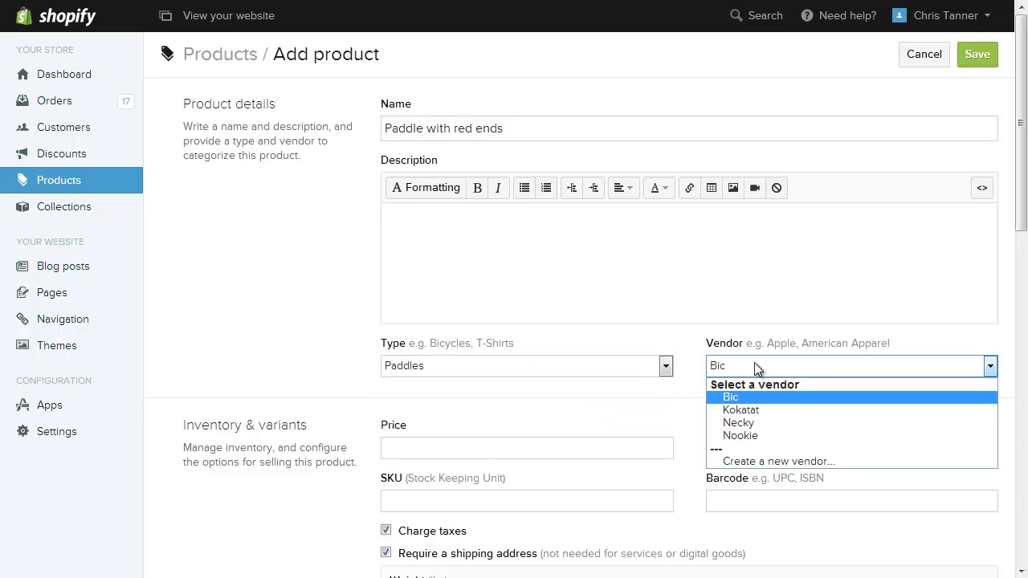
pyautogui.click(760, 426)
# Enter price 45.99, SKU PADDLE02 and weight 3, then track inventory and allow out-of-stock purchases
pyautogui.click(614, 443)
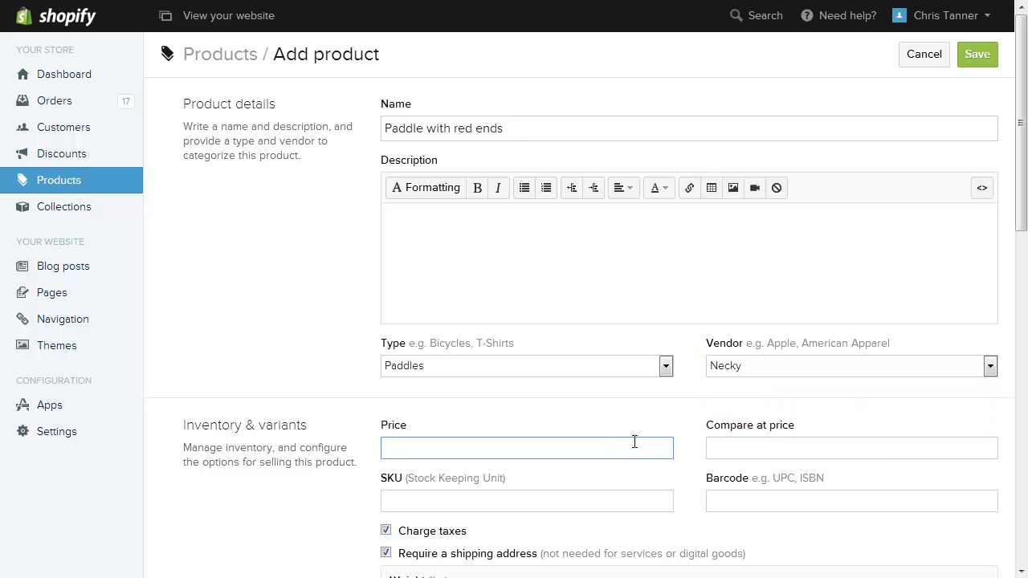
pyautogui.write('45.99')
pyautogui.click(529, 503)
pyautogui.write('PADD')
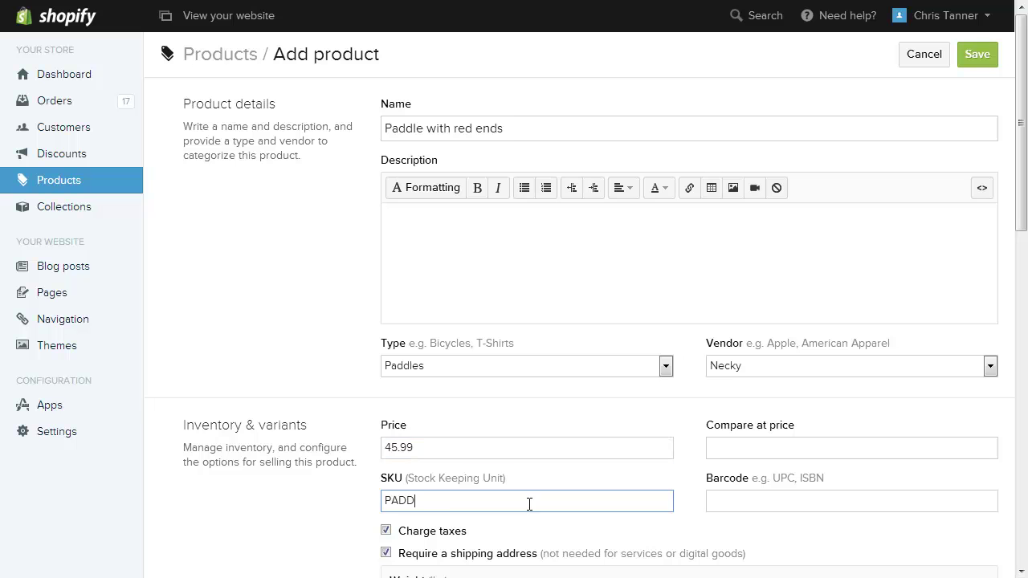
pyautogui.write('LE02')
pyautogui.scroll(-3, 528, 502)
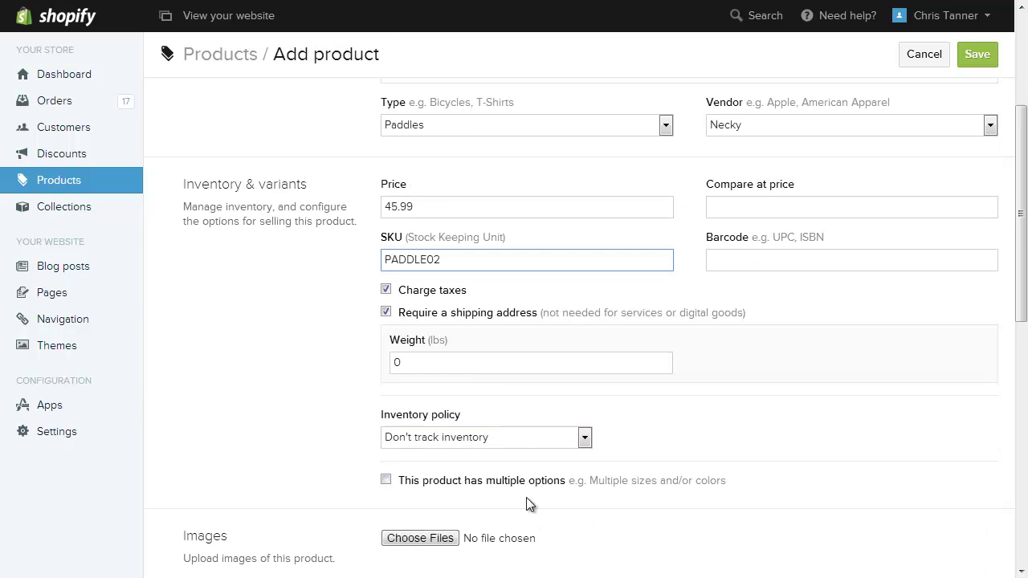
pyautogui.doubleClick(468, 366)
pyautogui.write('3')
pyautogui.click(454, 438)
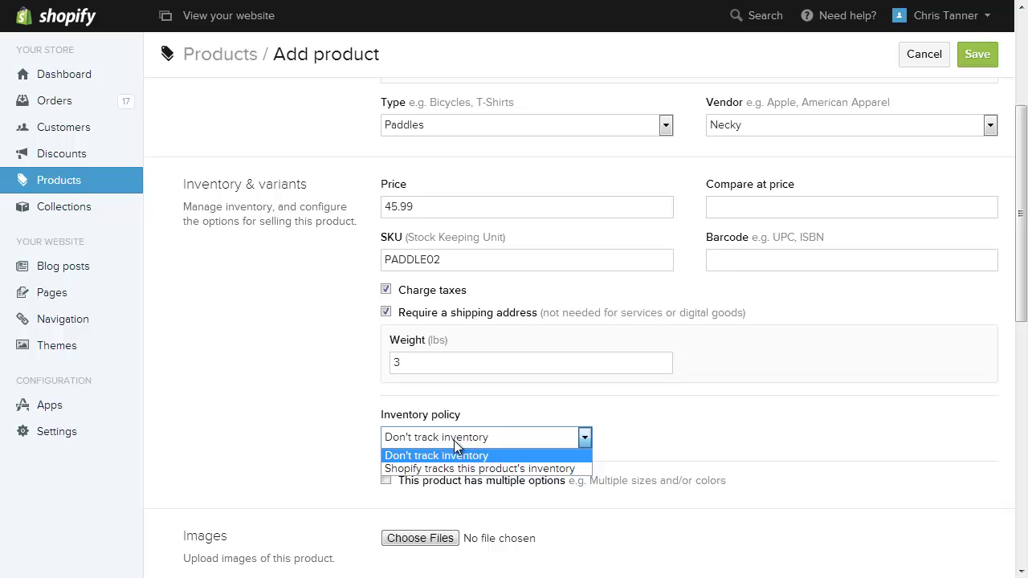
pyautogui.click(462, 469)
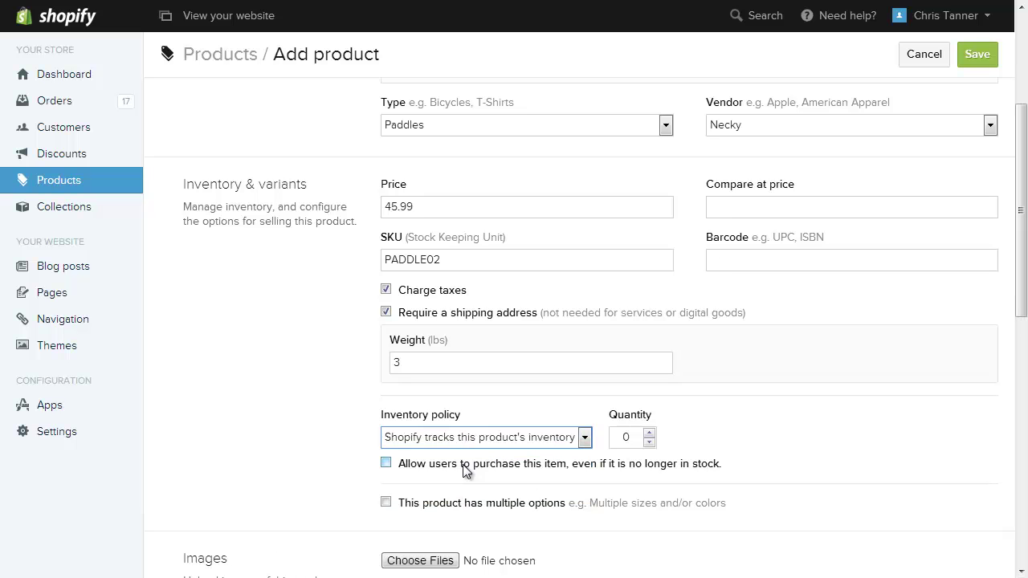
pyautogui.click(463, 466)
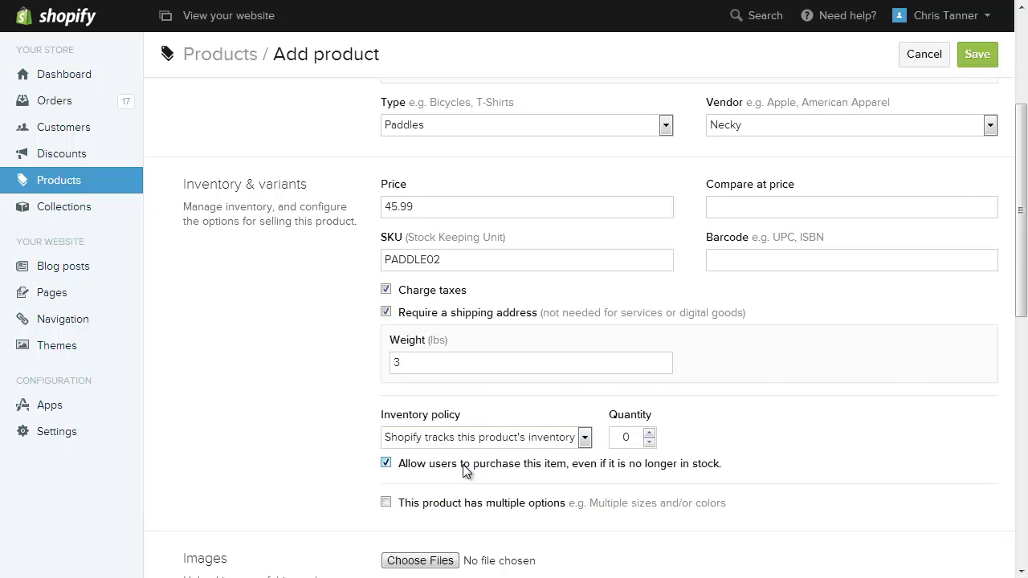
# Add a custom 'Length' option with values 1.8m and 2.2m
pyautogui.scroll(-1, 464, 471)
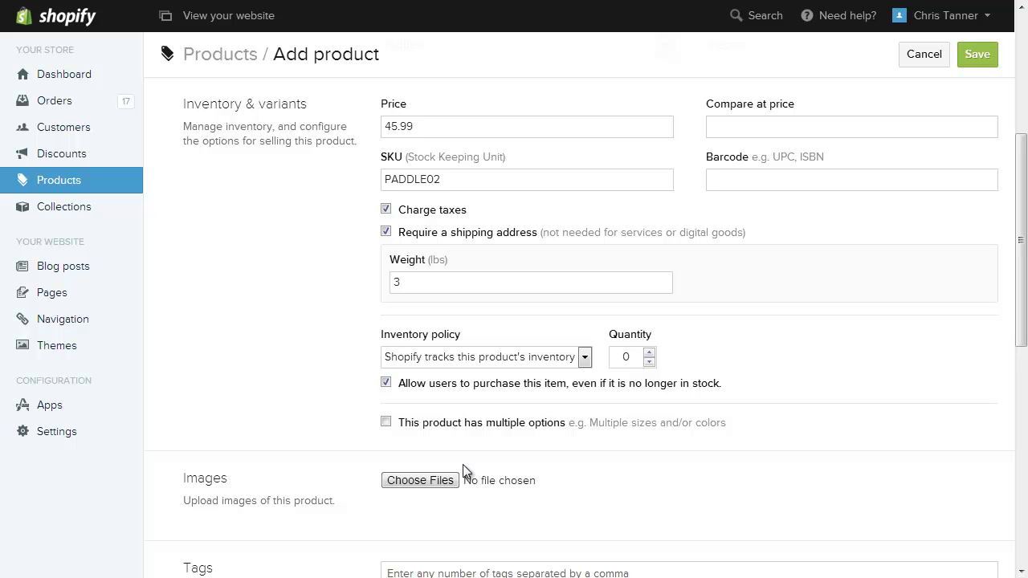
pyautogui.click(475, 425)
pyautogui.click(488, 491)
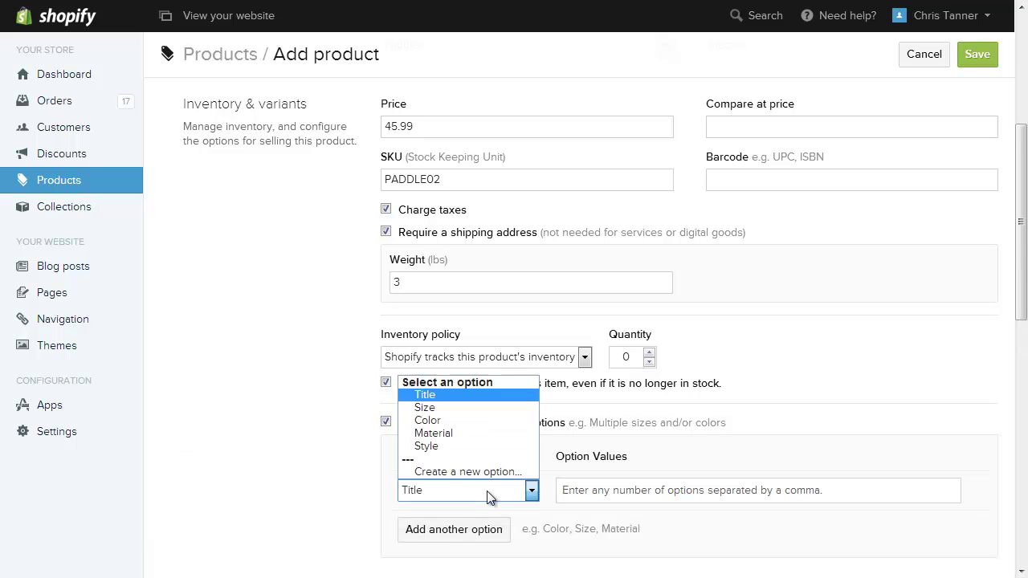
pyautogui.click(469, 408)
pyautogui.click(587, 495)
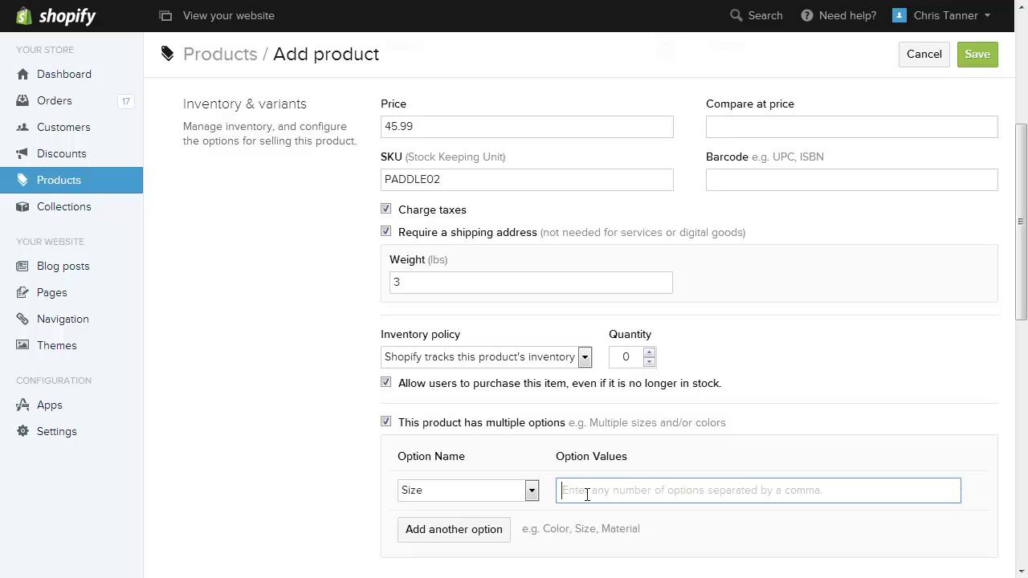
pyautogui.write('1.8m')
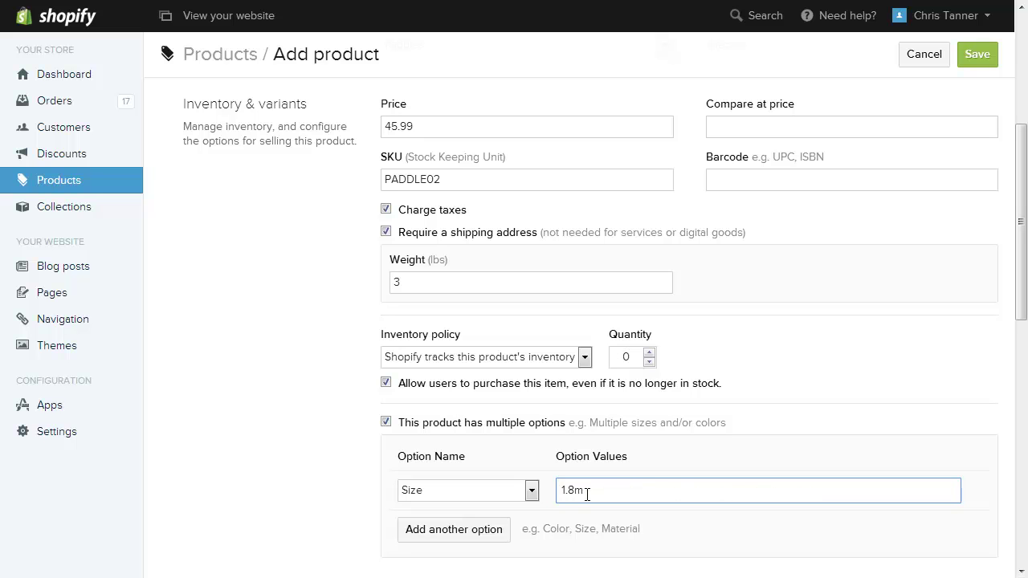
pyautogui.press(',')
pyautogui.write('2.2m')
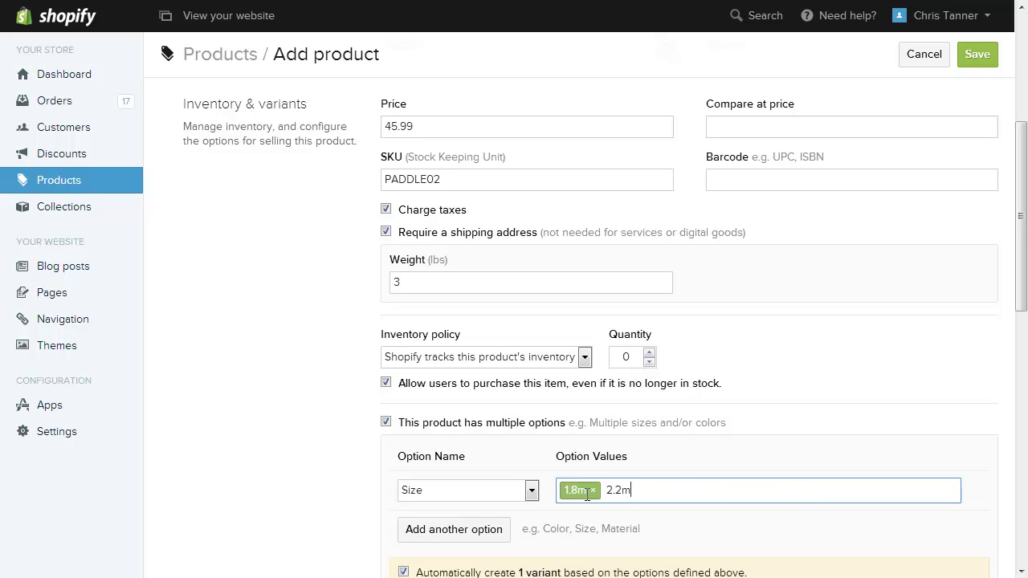
pyautogui.click(681, 516)
pyautogui.scroll(-1, 680, 516)
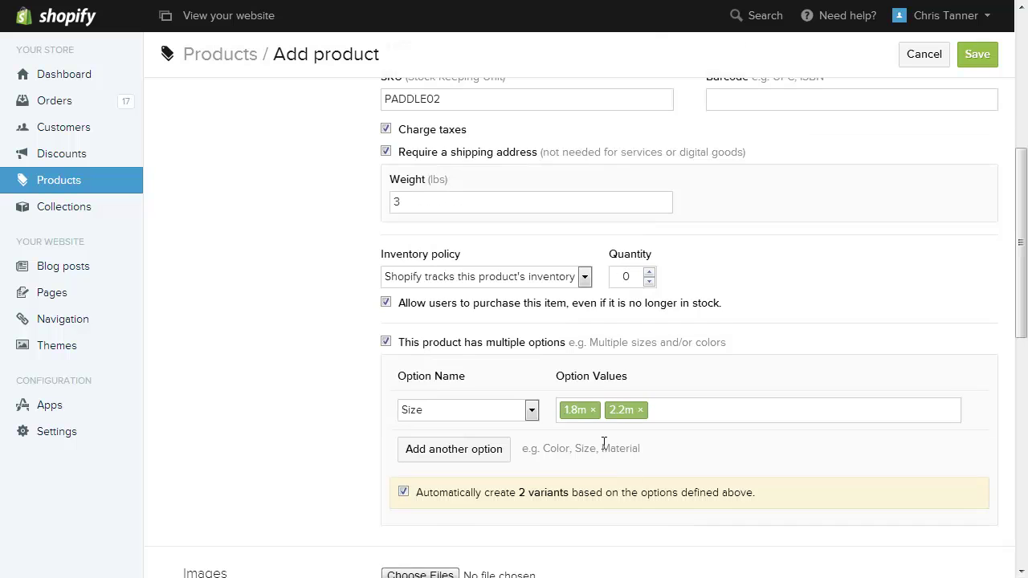
pyautogui.click(531, 411)
pyautogui.click(484, 514)
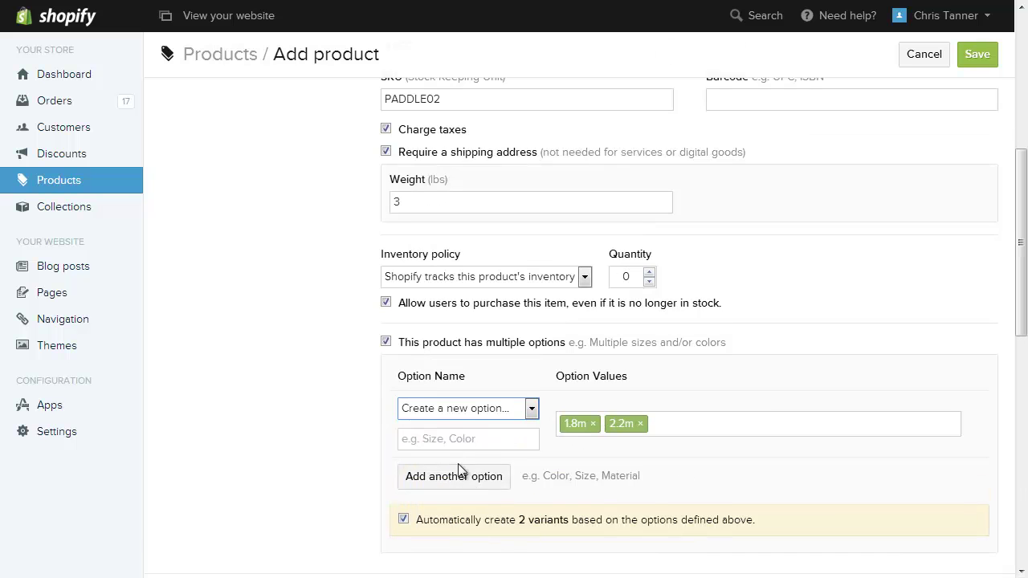
pyautogui.click(459, 439)
pyautogui.write('Len')
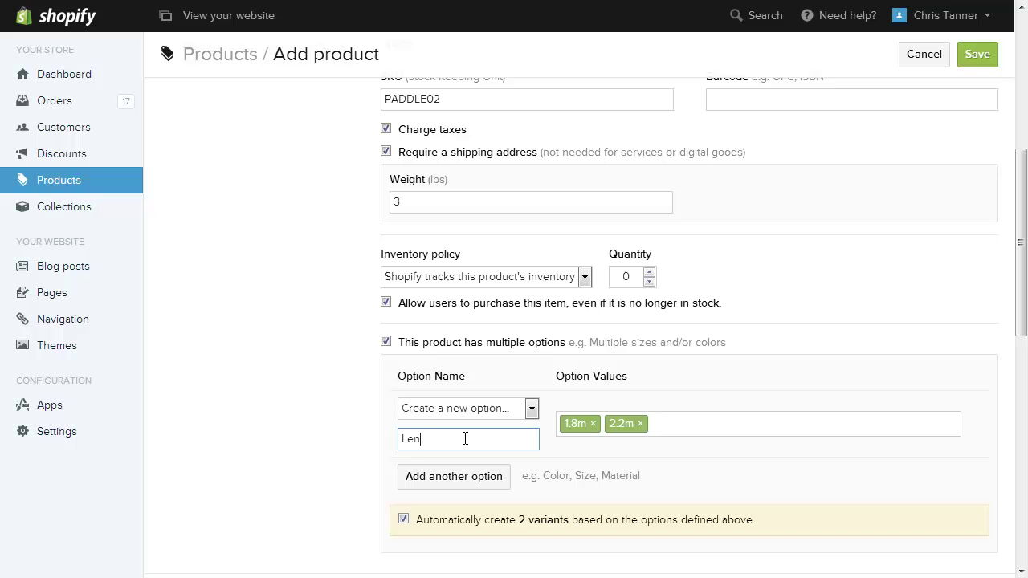
pyautogui.write('gth')
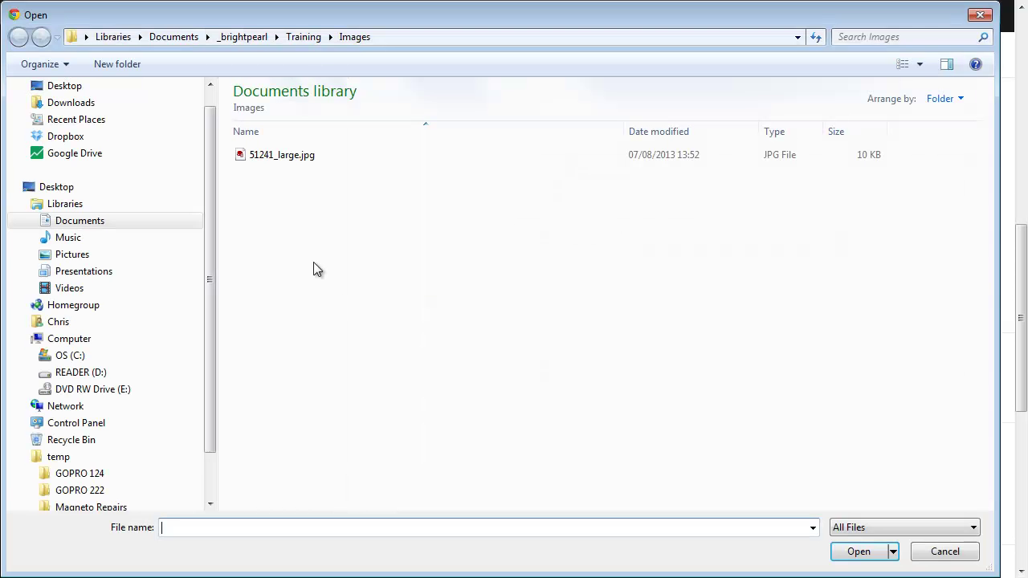
# Attach image 51241_large.jpg, add the product to the Frontpage collection, and save it
pyautogui.doubleClick(281, 156)
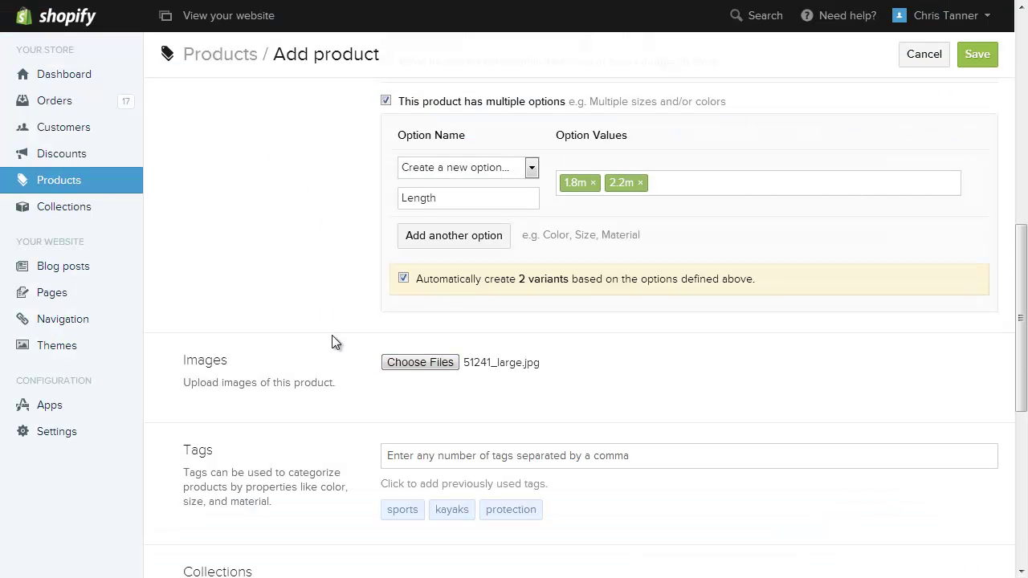
pyautogui.scroll(-3, 336, 342)
pyautogui.click(280, 401)
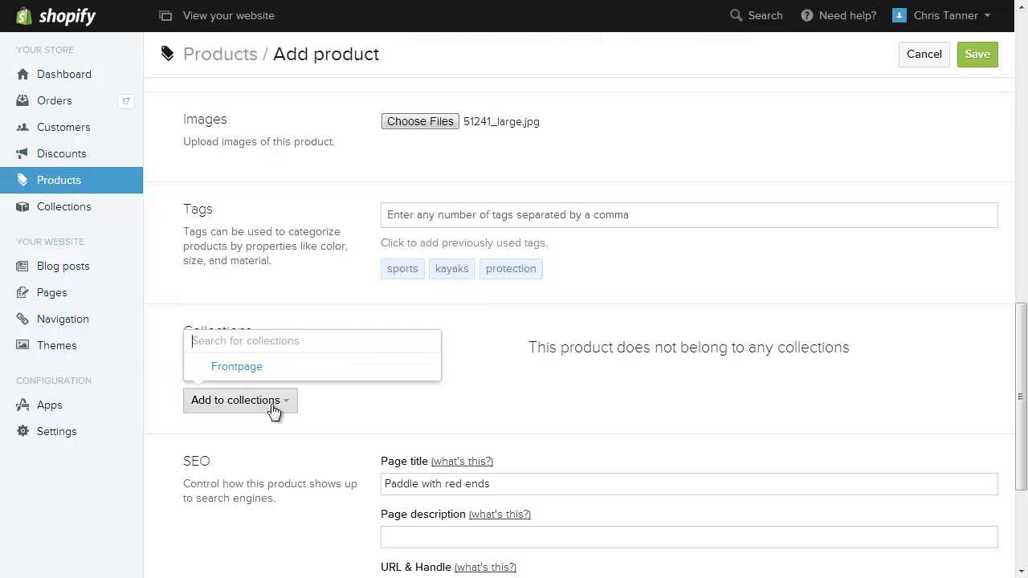
pyautogui.click(243, 368)
pyautogui.click(978, 53)
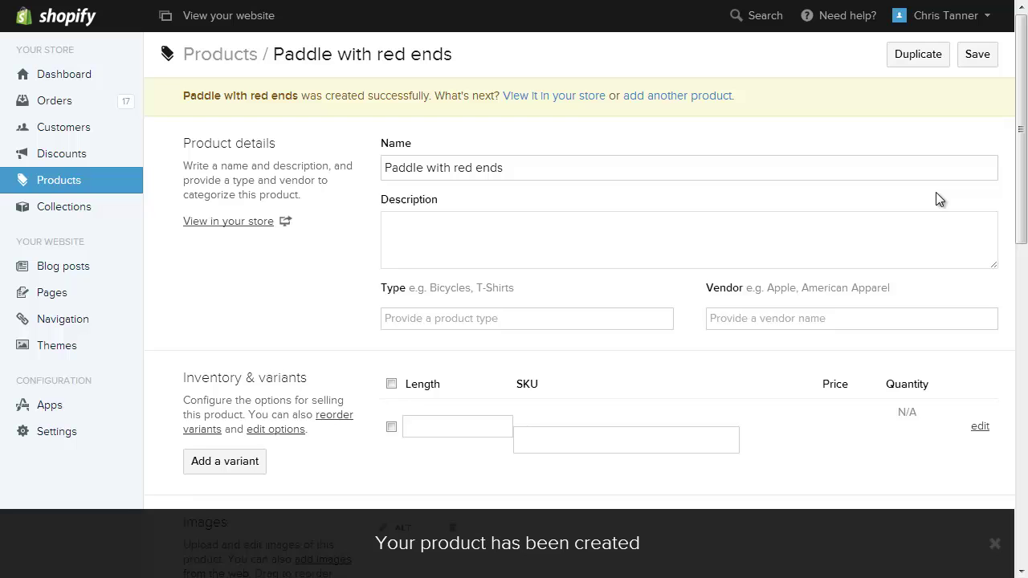
# Scroll down the Shopify Paddle with red ends product page to review the PADDLE02 and PADDLE03 variants
pyautogui.scroll(-3, 936, 194)
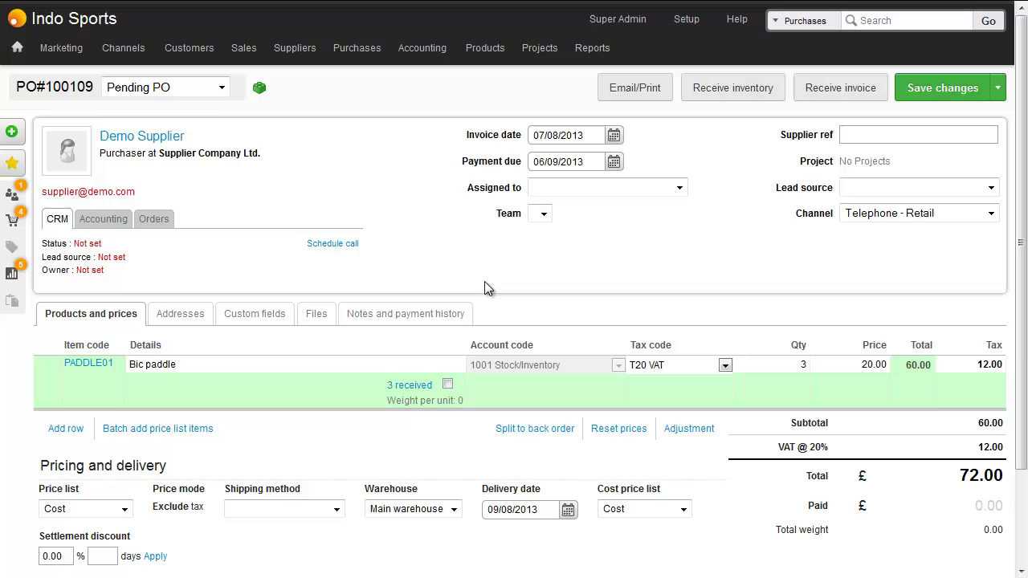
# Go to Setup > Integrations > List Integrations and scroll down to the Shopify integration card
pyautogui.click(685, 22)
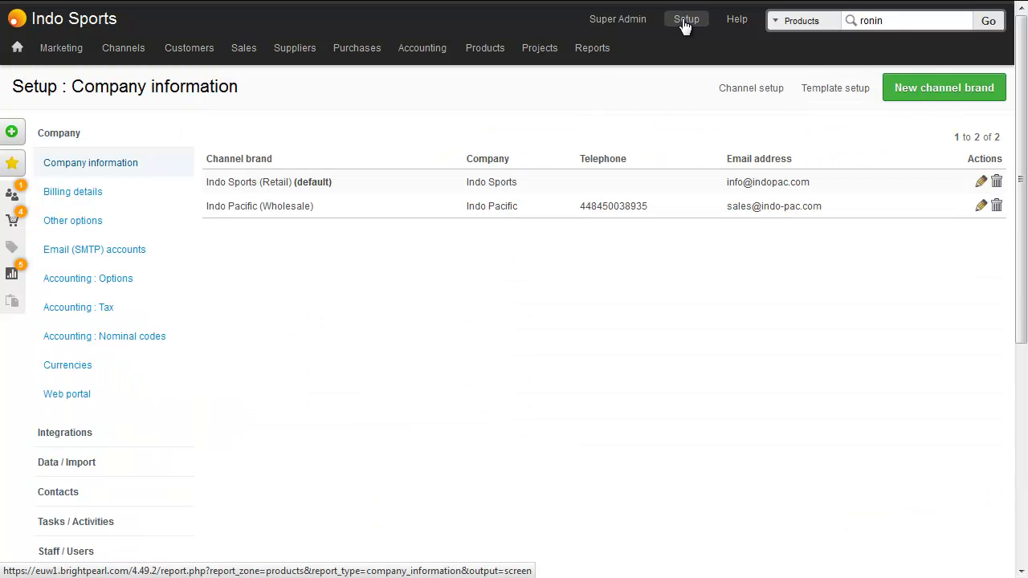
pyautogui.click(131, 433)
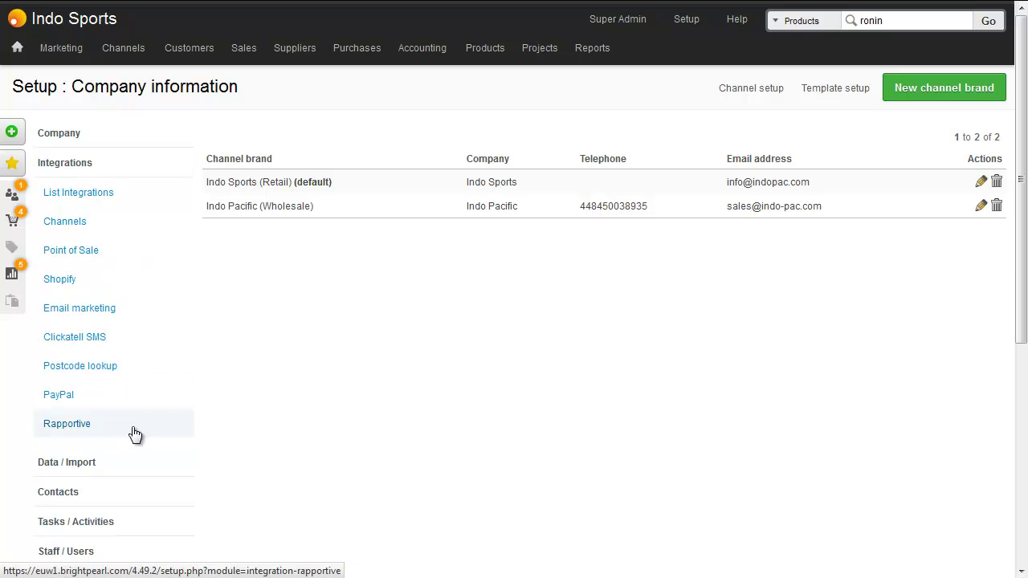
pyautogui.click(106, 197)
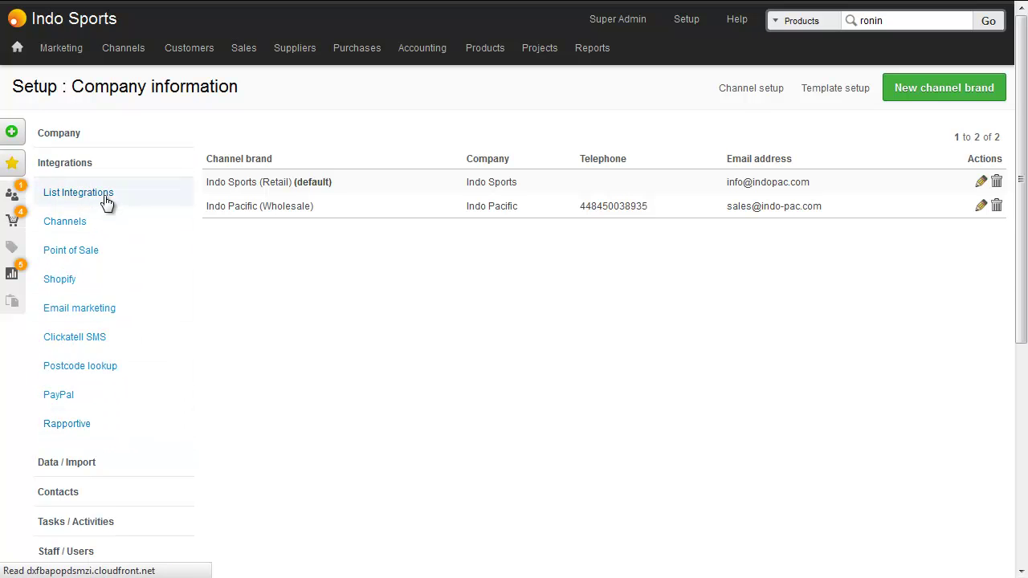
pyautogui.scroll(-7, 620, 210)
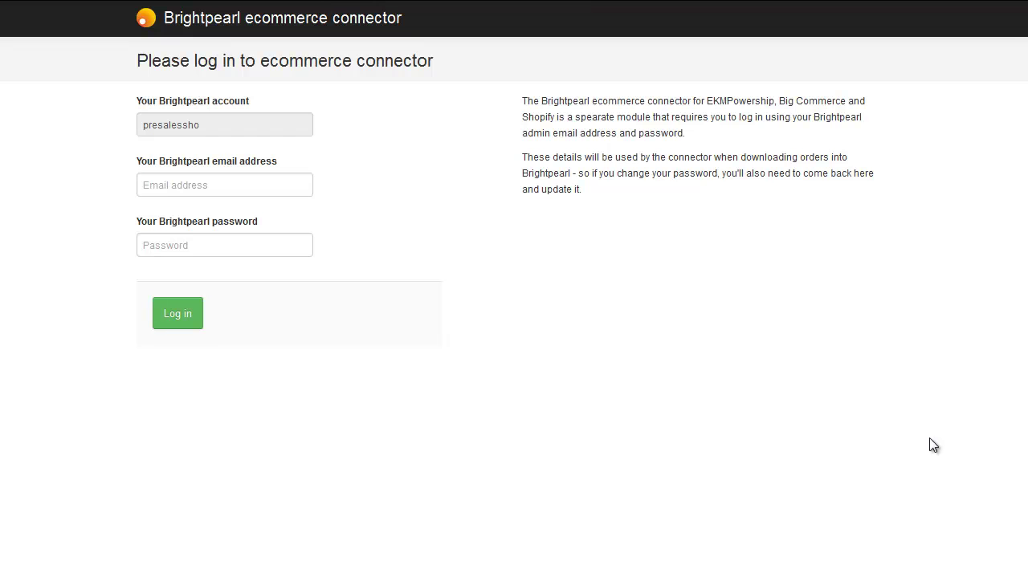
# Log in to the ecommerce connector and start Import Products for the Indo Retail store
pyautogui.click(268, 190)
pyautogui.press('Return')
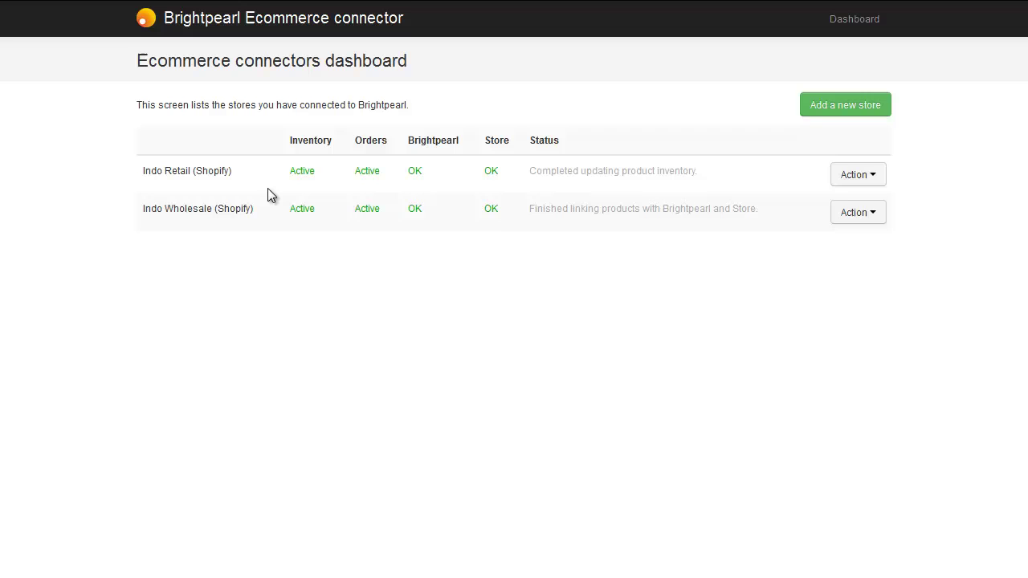
pyautogui.click(842, 178)
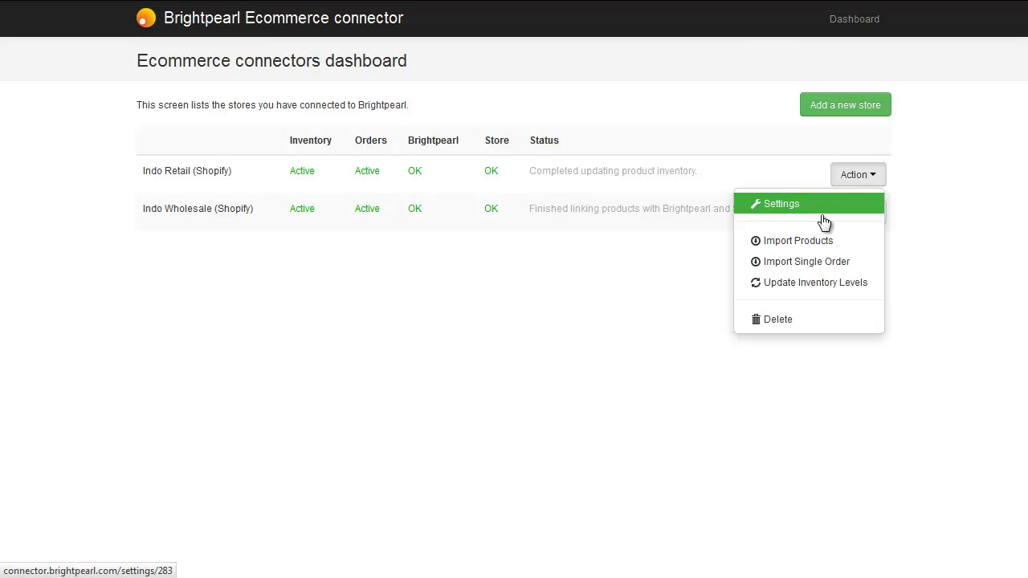
pyautogui.click(813, 248)
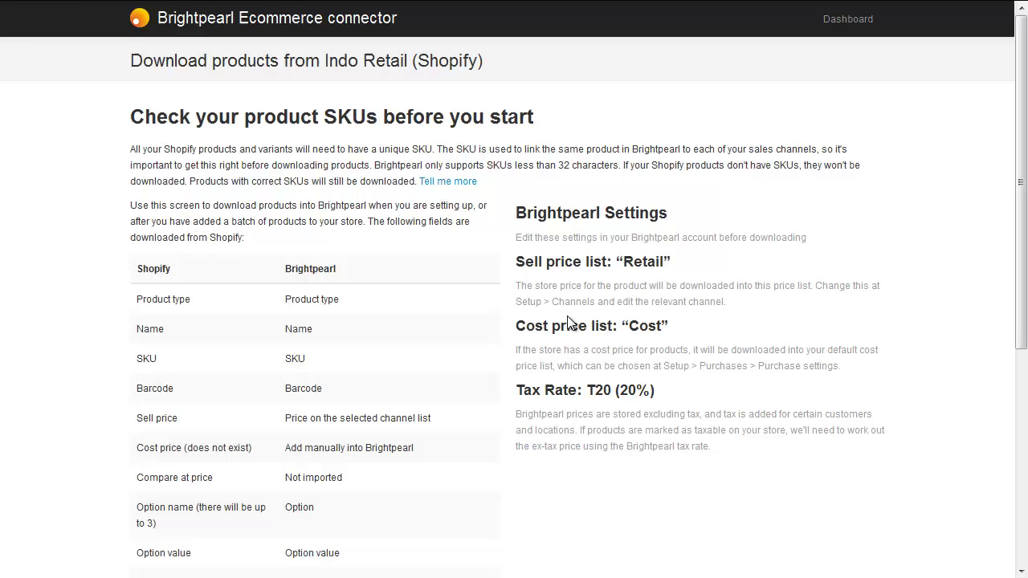
# Confirm the products have unique SKUs and download them into Brightpearl
pyautogui.moveTo(516, 262); pyautogui.dragTo(679, 265)
pyautogui.click(681, 266)
pyautogui.scroll(-1, 631, 325)
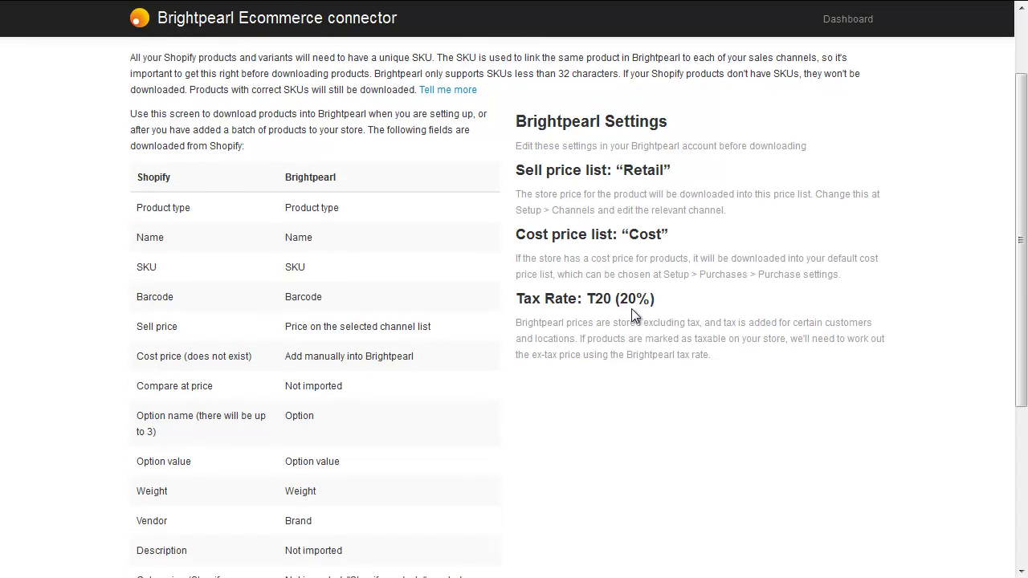
pyautogui.scroll(-3, 631, 309)
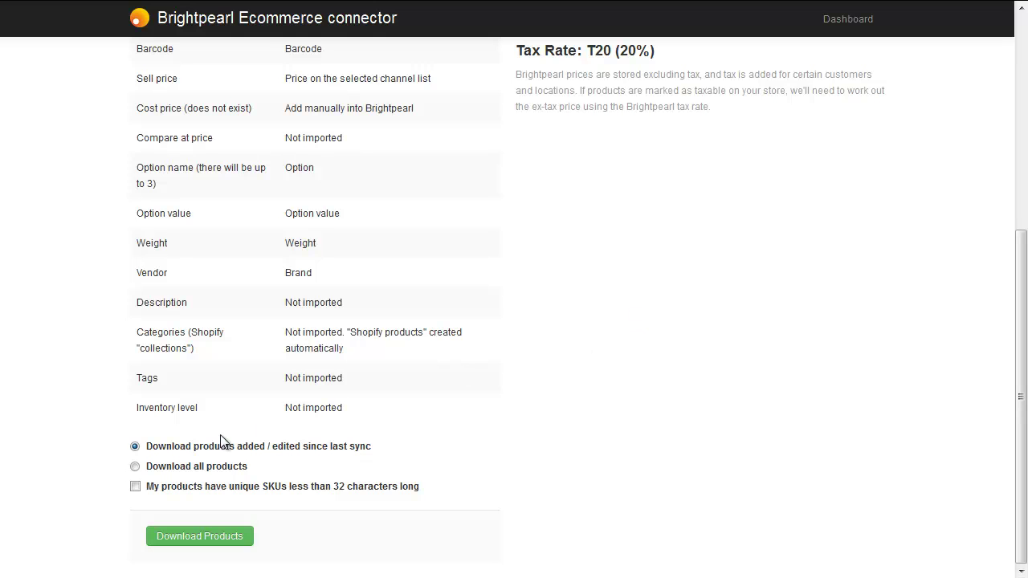
pyautogui.click(306, 489)
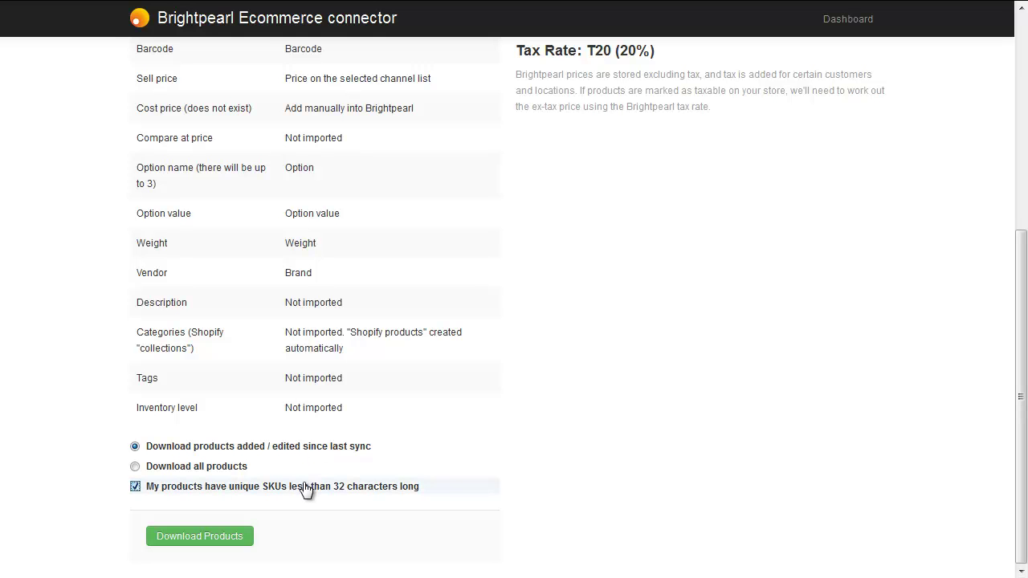
pyautogui.click(221, 537)
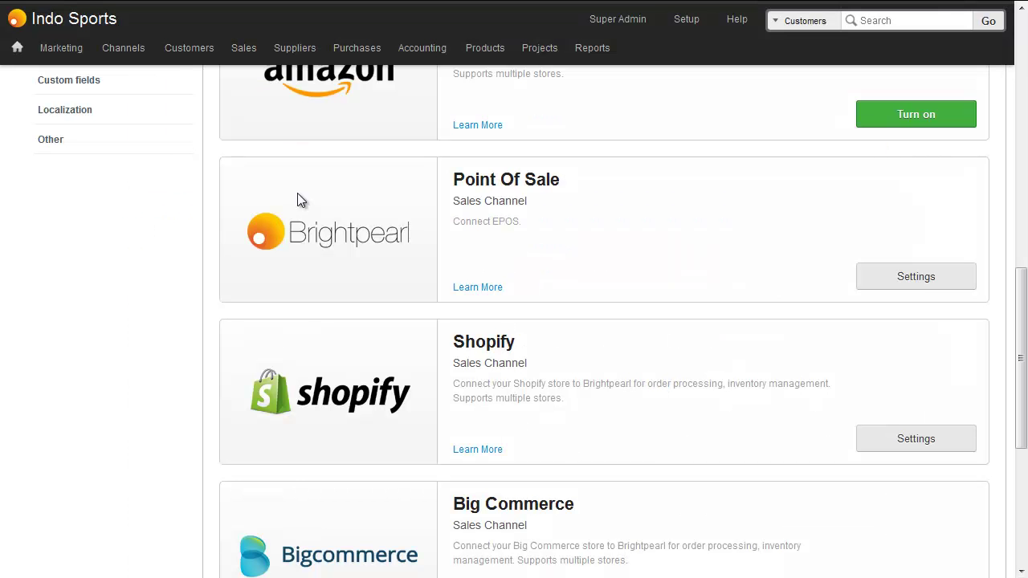
# Search Brightpearl's Products for 'paddle'
pyautogui.click(806, 26)
pyautogui.click(804, 89)
pyautogui.write('paddle')
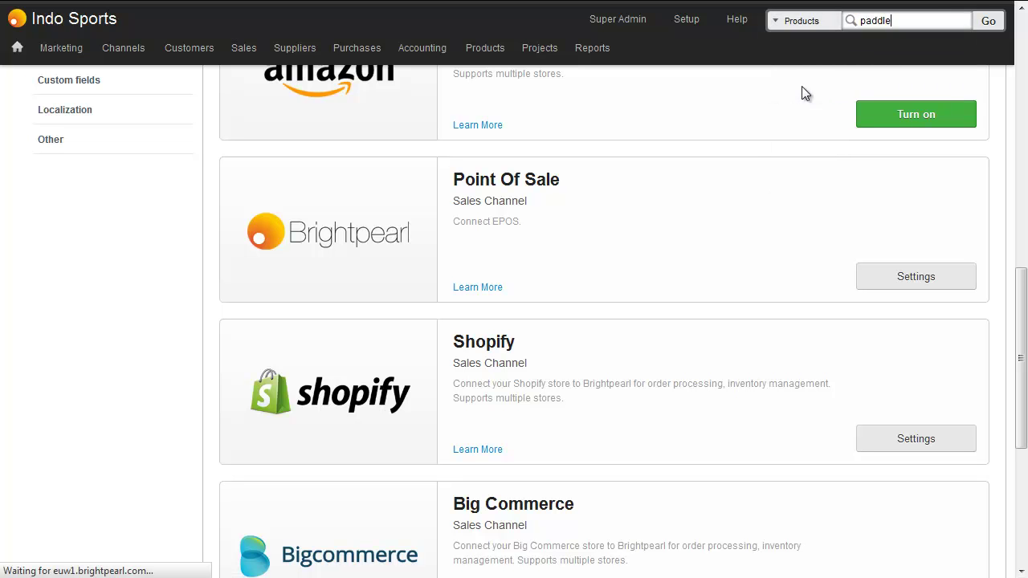
pyautogui.press('Return')
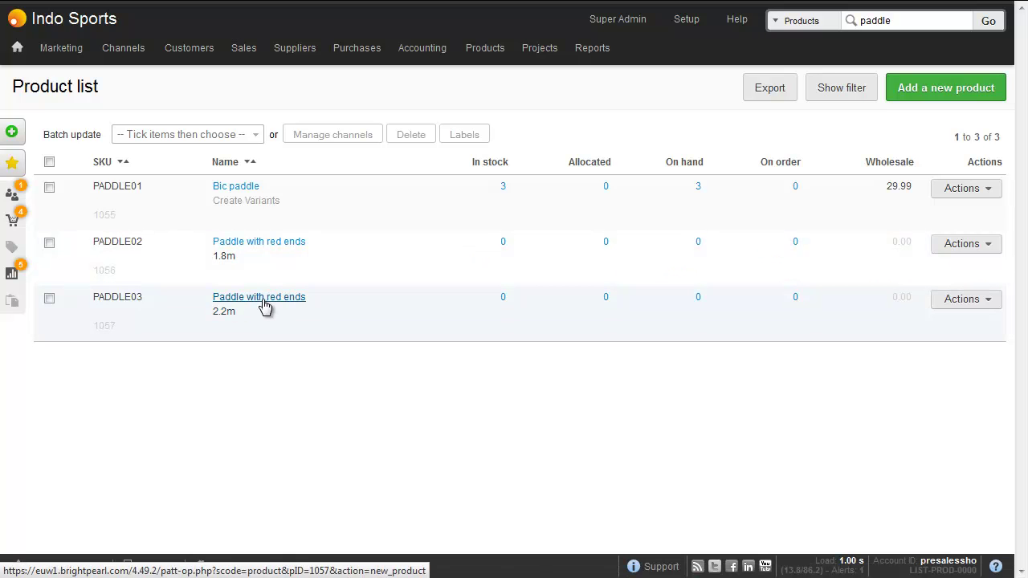
# Open the 2.2m Paddle with red ends (PADDLE03) and assign it the Paddles category
pyautogui.click(263, 299)
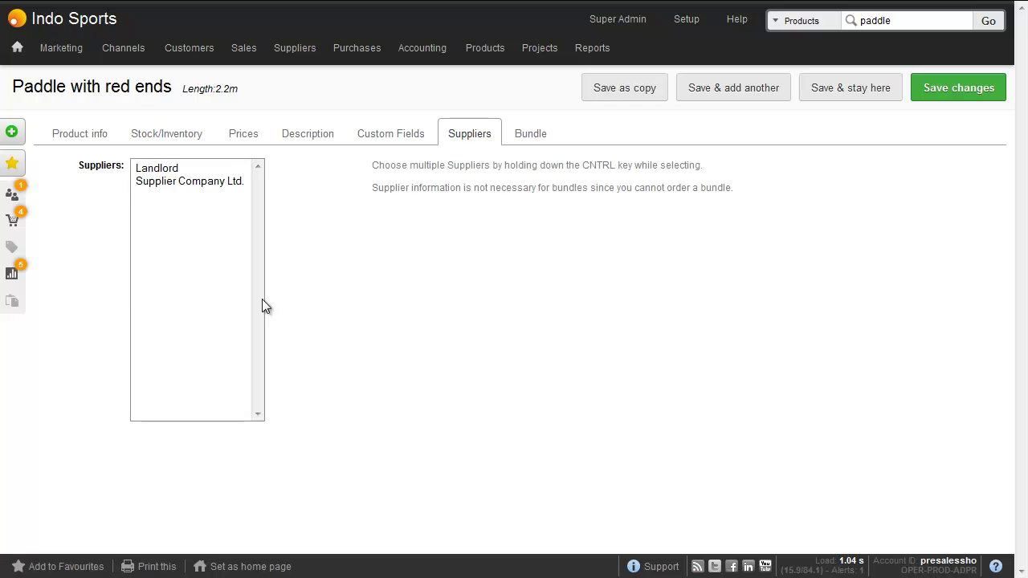
pyautogui.click(91, 137)
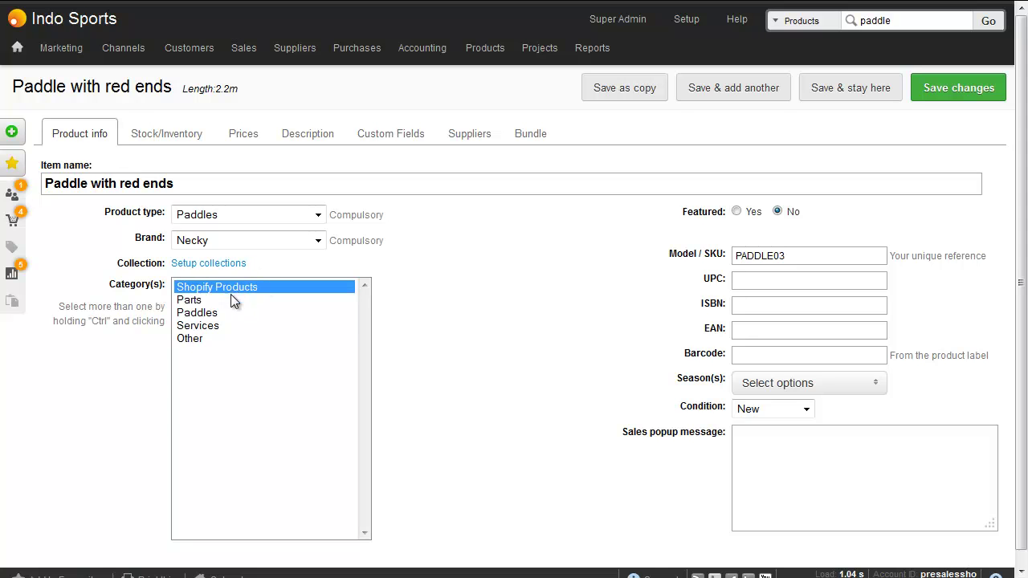
pyautogui.click(217, 315)
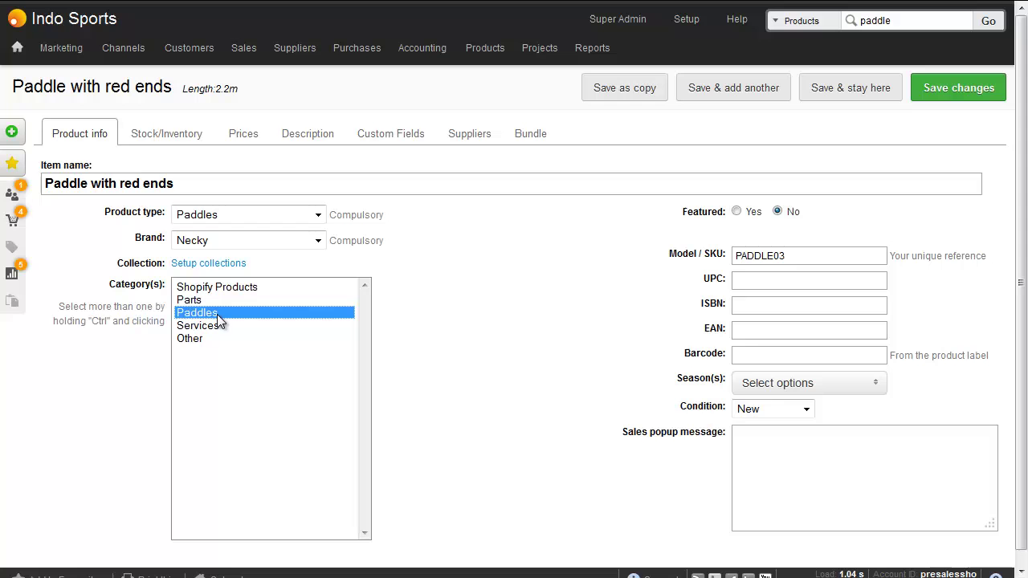
pyautogui.click(181, 138)
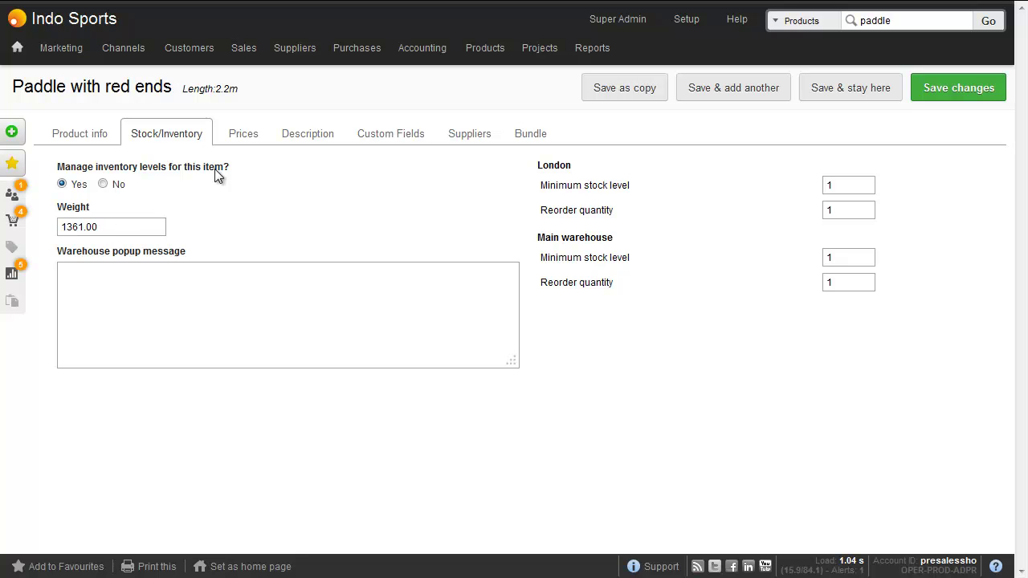
# Add a Cost price list break of 1 at a price of 20
pyautogui.click(240, 139)
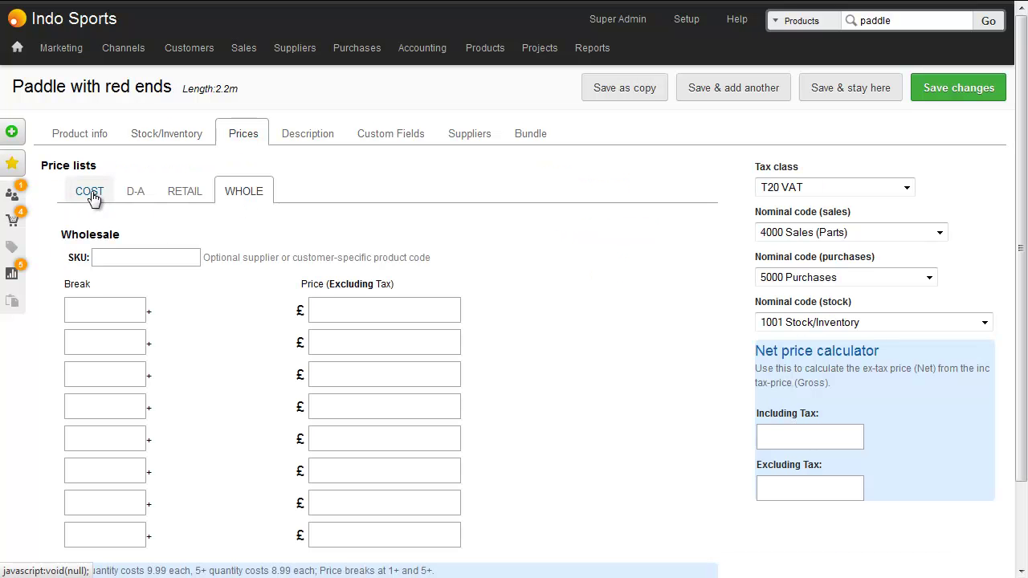
pyautogui.click(184, 195)
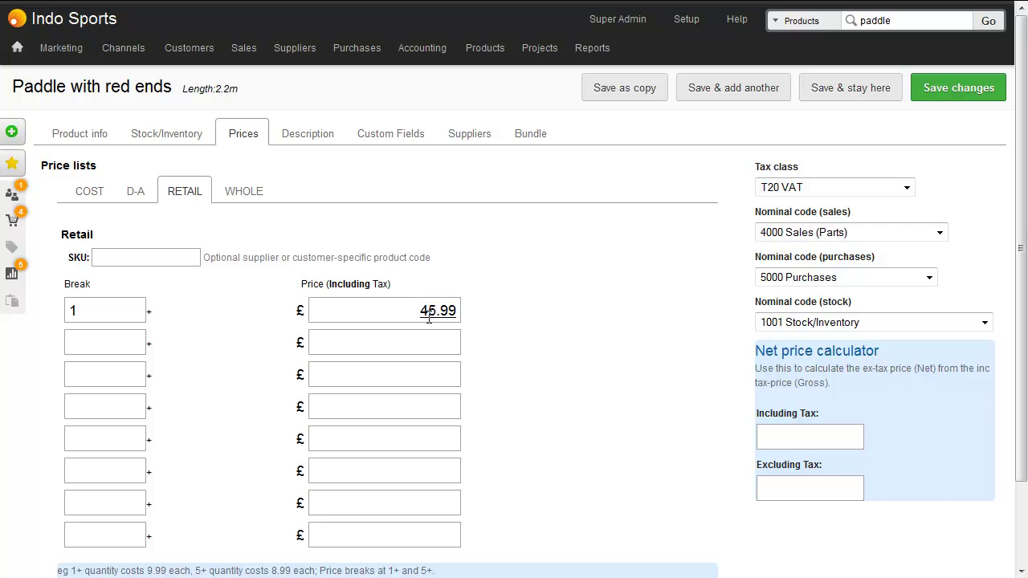
pyautogui.click(89, 192)
pyautogui.click(118, 302)
pyautogui.write('1')
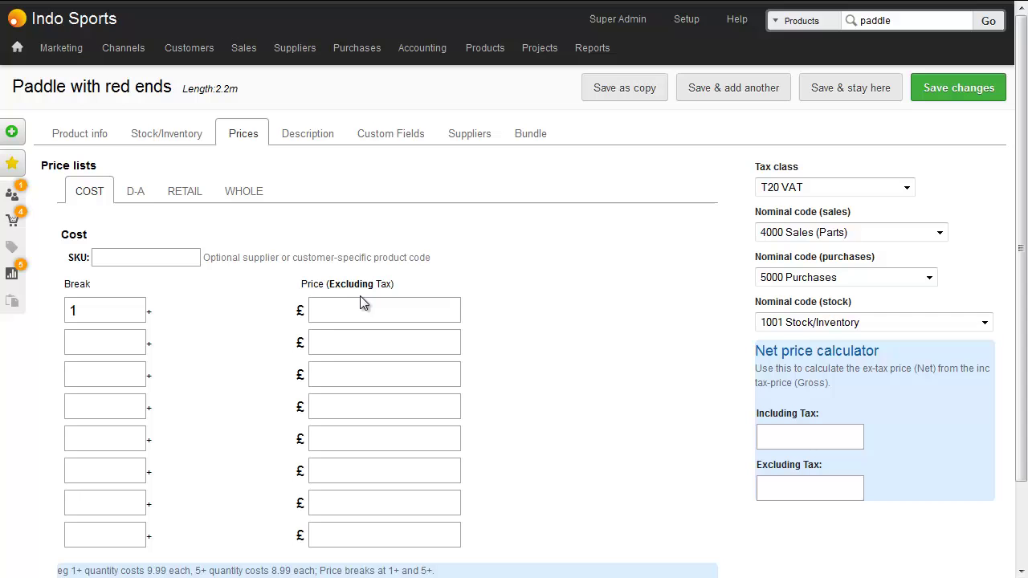
pyautogui.click(364, 298)
pyautogui.write('20')
# Set Supplier Company Ltd. as the supplier and save the product
pyautogui.click(482, 138)
pyautogui.click(217, 182)
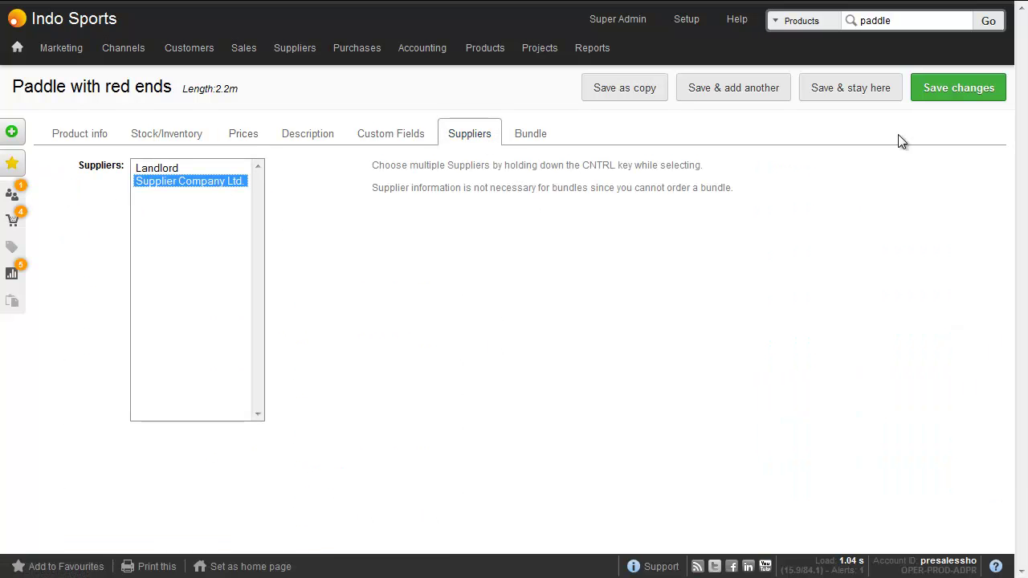
pyautogui.click(953, 92)
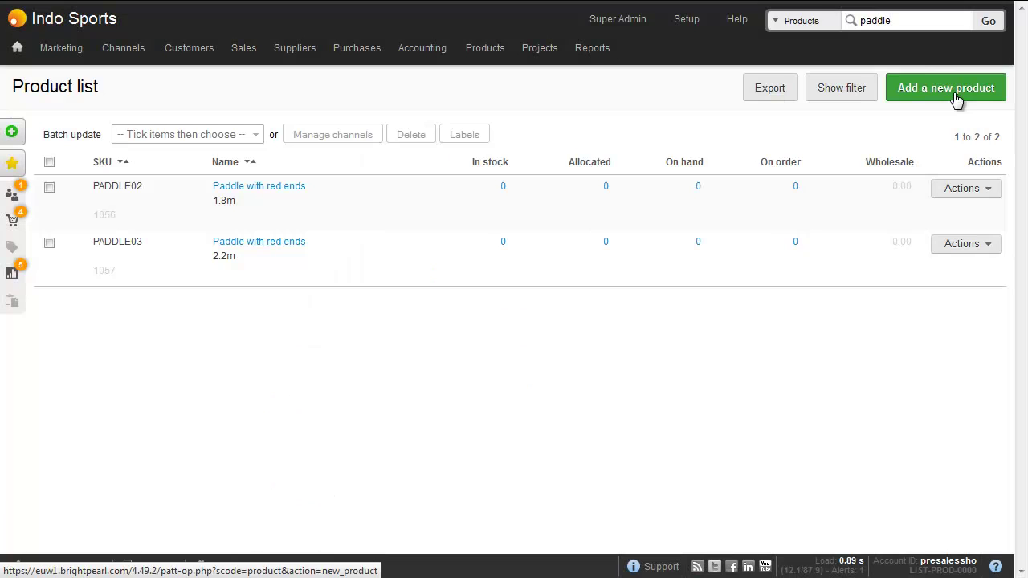